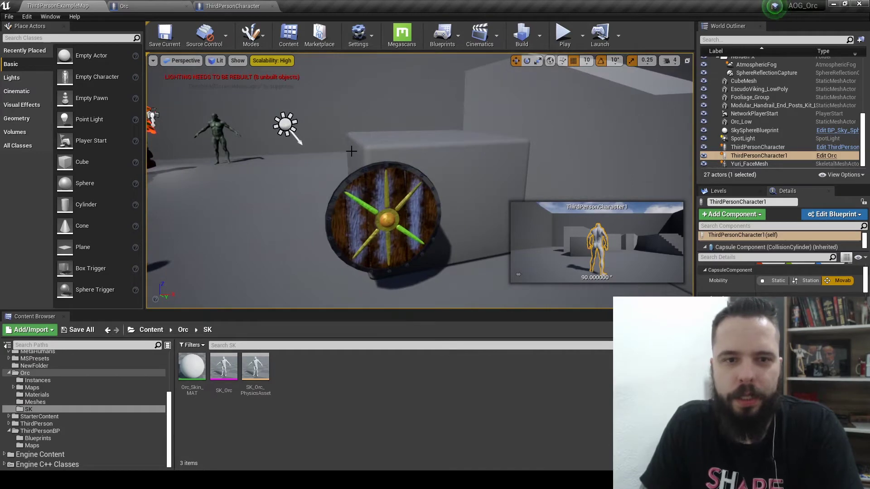
Close the Orc and ThirdPersonCharacter editors and open the shield's Iron_2_MAT parent material through Iron_2_MAT_Inst
click(186, 6)
click(186, 6)
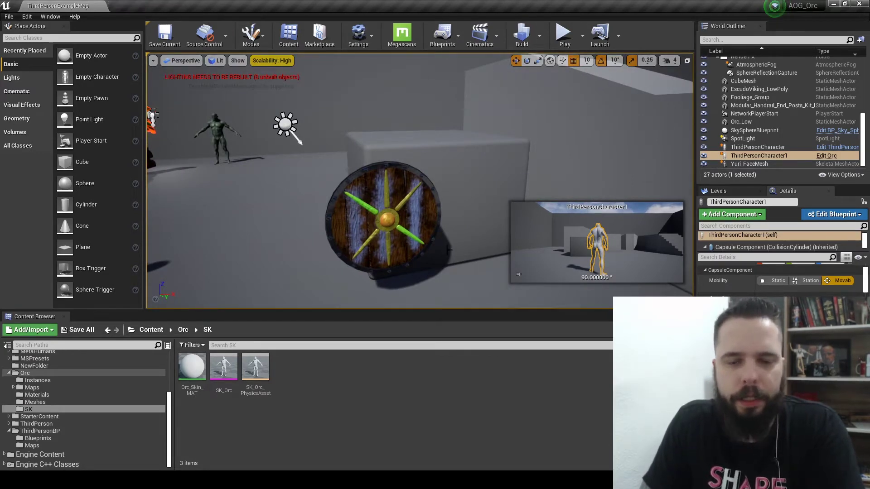
click(381, 202)
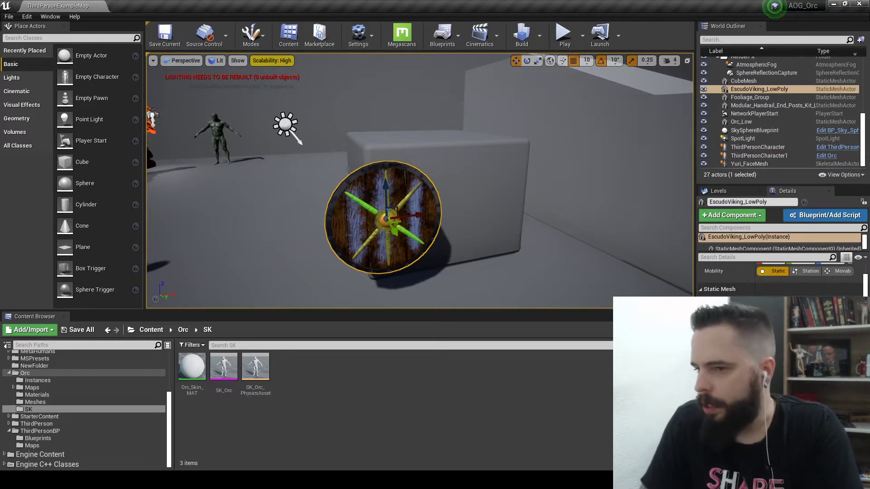
scroll(781, 279, down, 1)
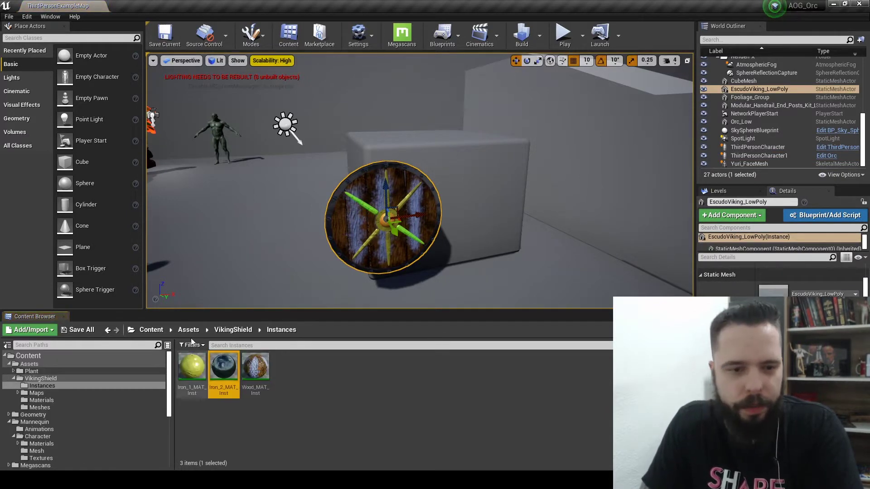
double_click(224, 366)
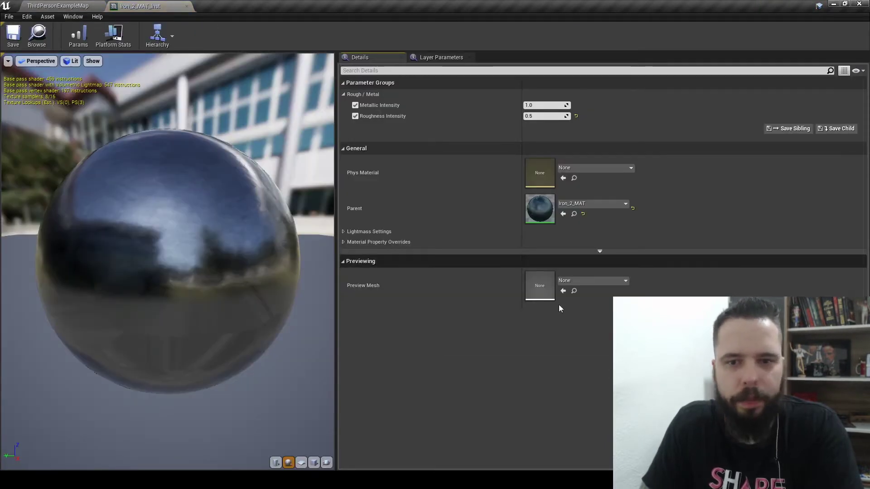
click(574, 214)
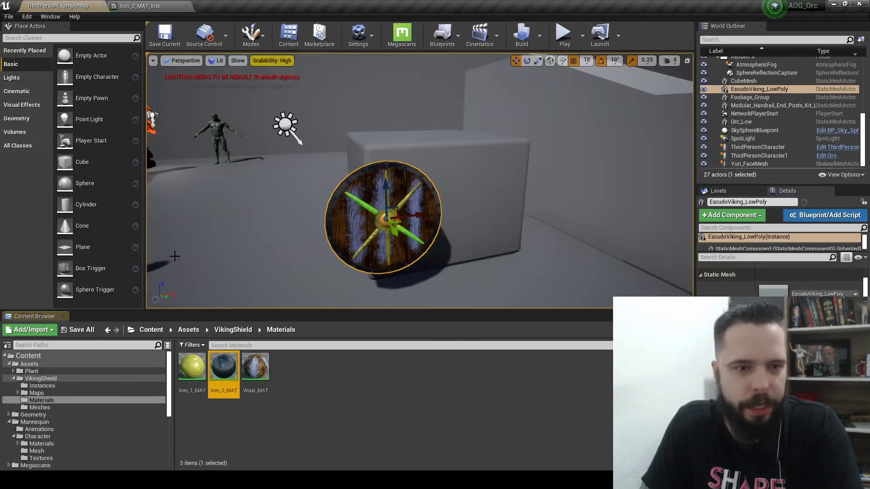
double_click(224, 366)
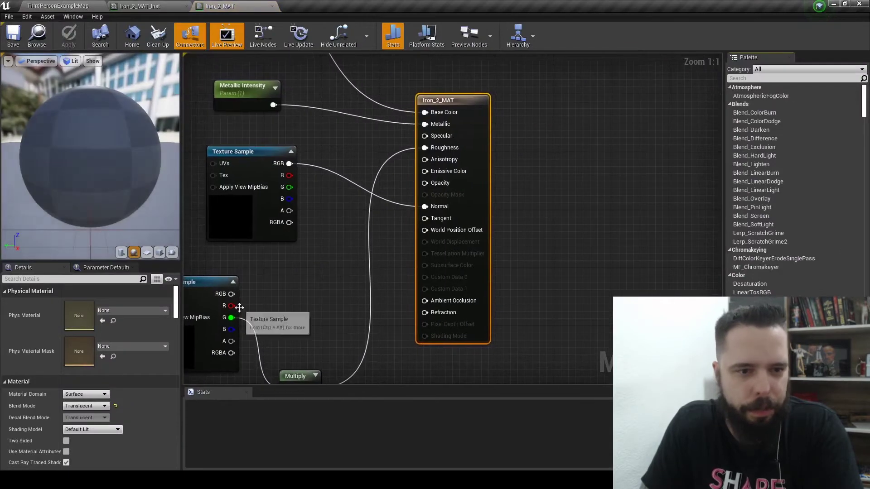
In Iron_2_MAT's translucency settings, disable Screen Space Reflections, set Lighting Mode to Volumetric NonDirectional, and apply the changes
scroll(86, 399, down, 10)
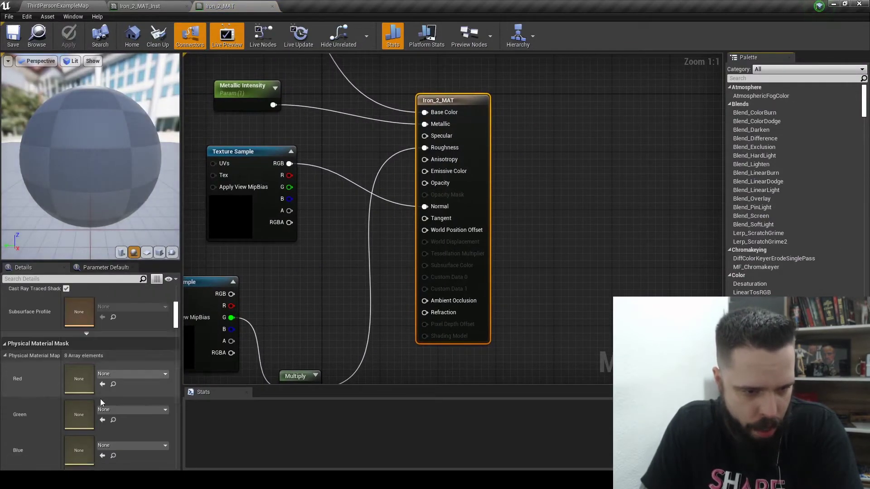
scroll(93, 405, down, 5)
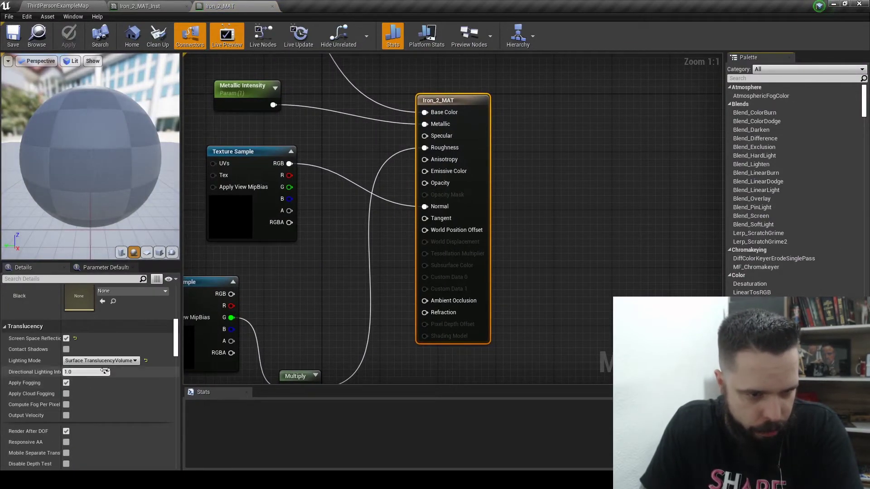
click(66, 324)
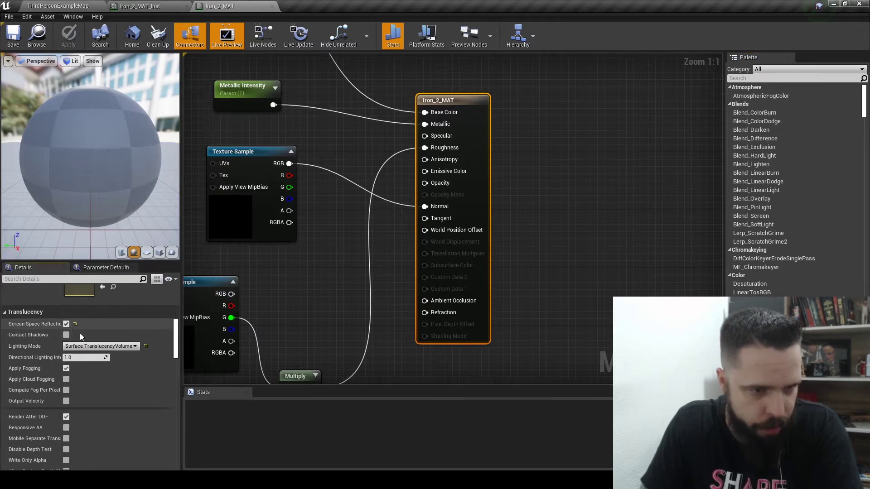
click(113, 346)
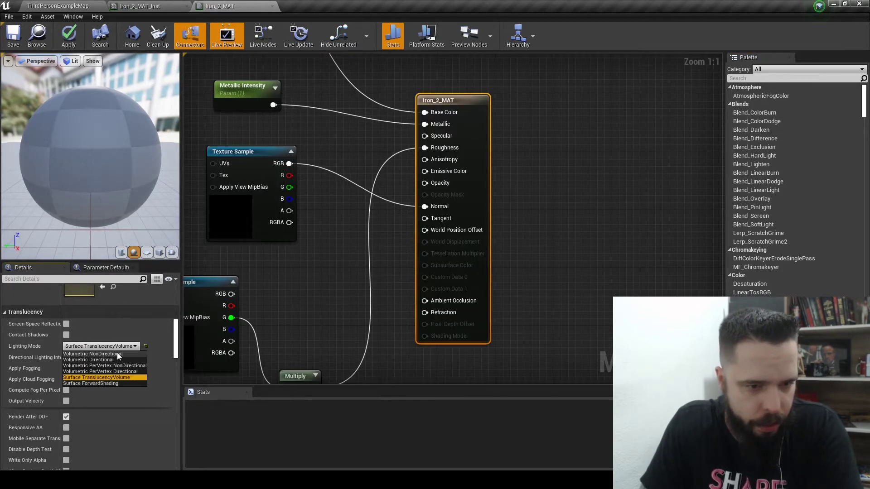
click(119, 355)
right_drag(311, 275, 415, 299)
scroll(330, 256, down, 2)
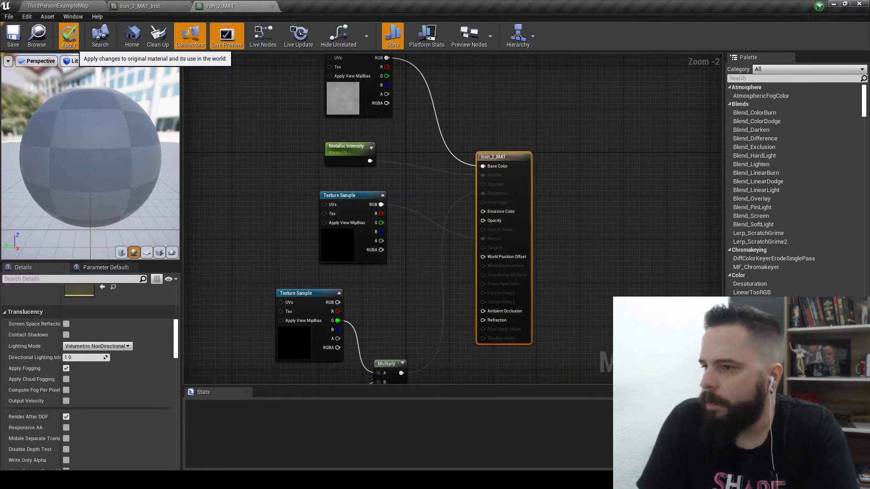
click(68, 38)
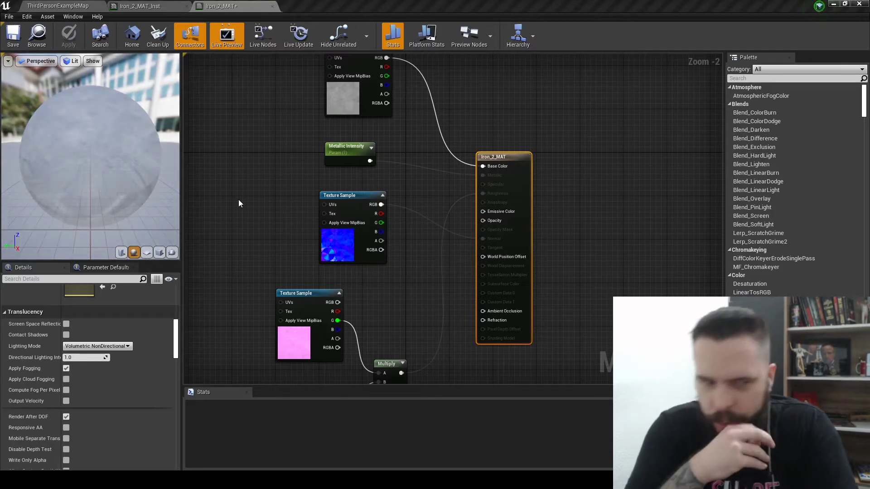
Return to the ThirdPersonExampleMap level and save the modified Iron_2_MAT asset
click(74, 4)
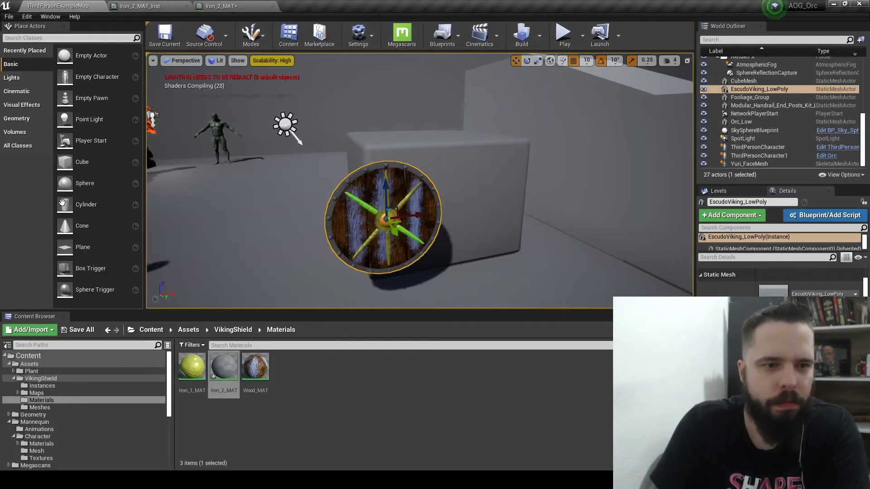
click(78, 329)
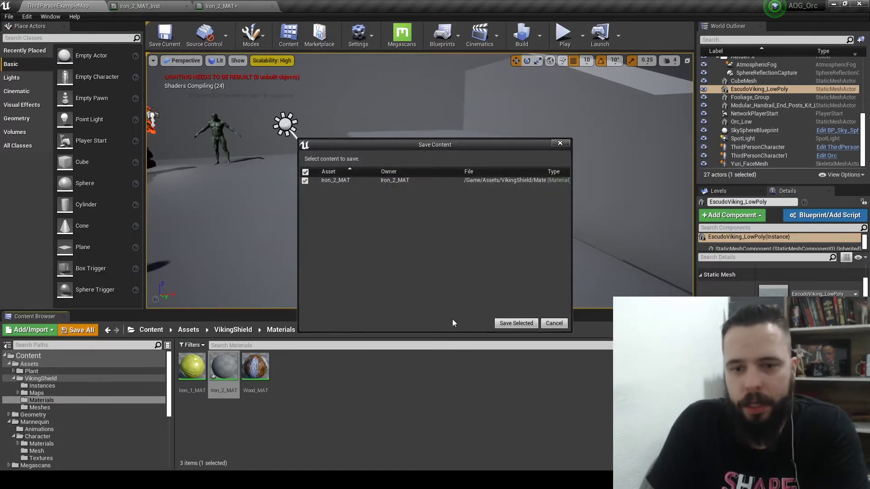
click(516, 323)
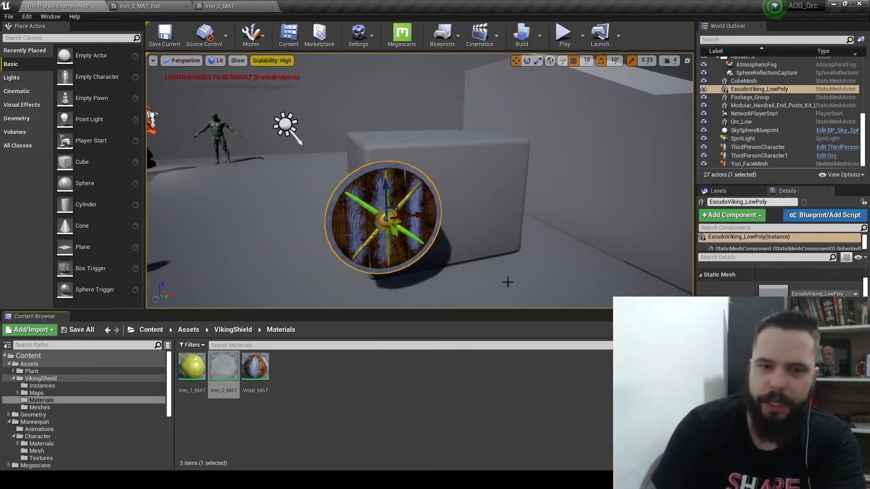
Examine the shield and its metal rim in the level from several angles and distances
right_drag(419, 181, 409, 198)
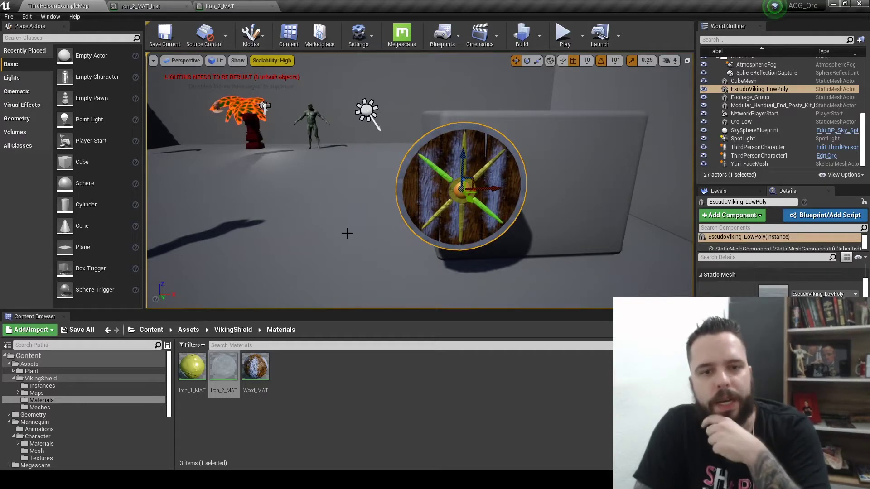
right_drag(347, 233, 427, 227)
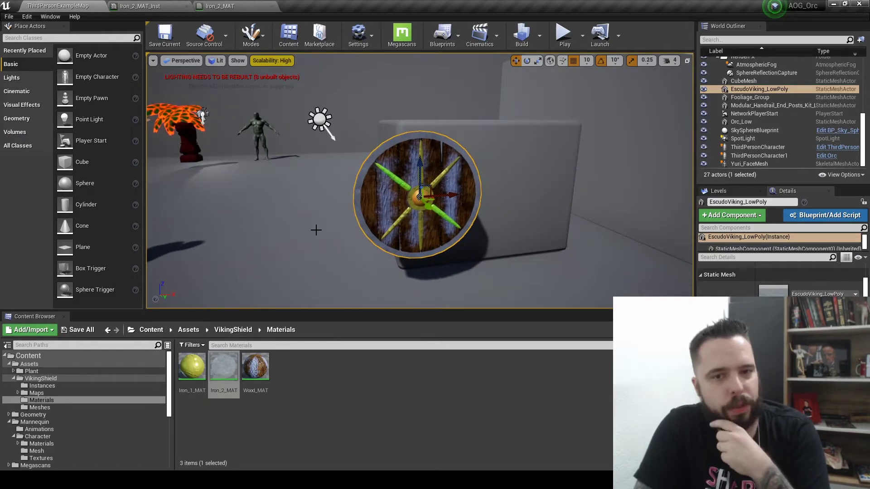
right_drag(316, 230, 335, 227)
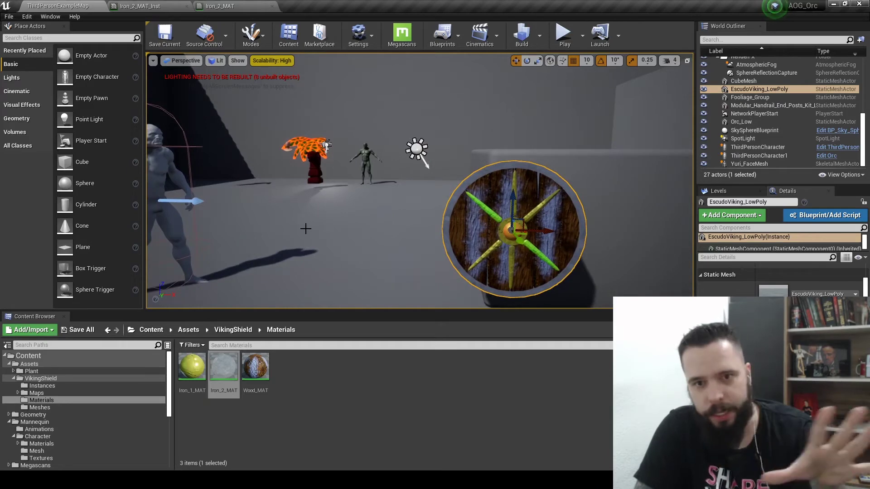
mouse_move(386, 202)
right_down()
mouse_move(396, 204)
mouse_move(386, 196)
right_up()
right_drag(309, 225, 304, 225)
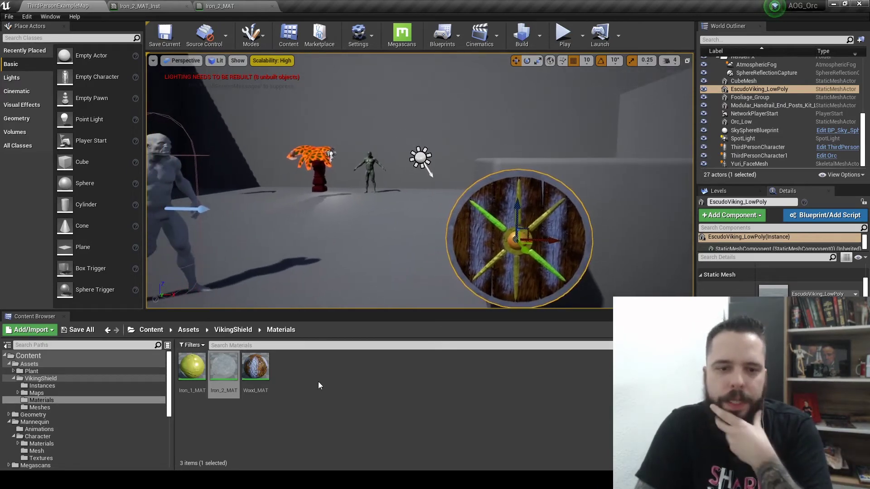
click(320, 398)
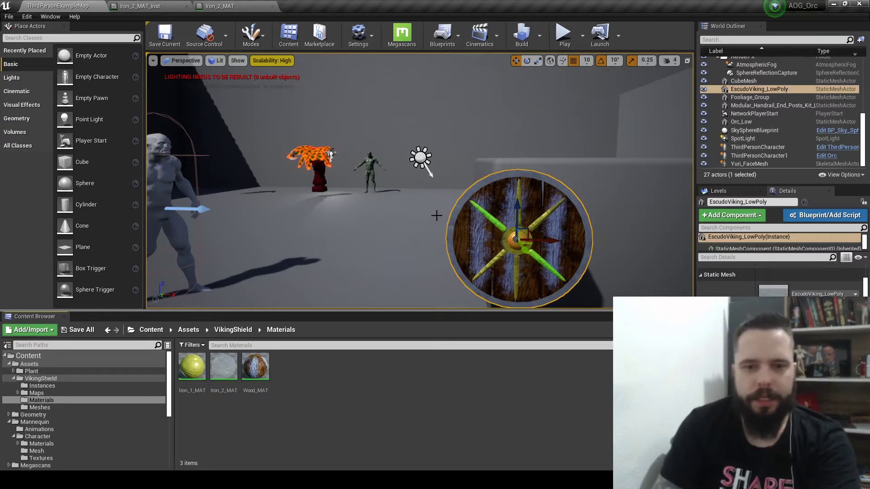
right_drag(437, 213, 584, 229)
right_drag(530, 221, 472, 222)
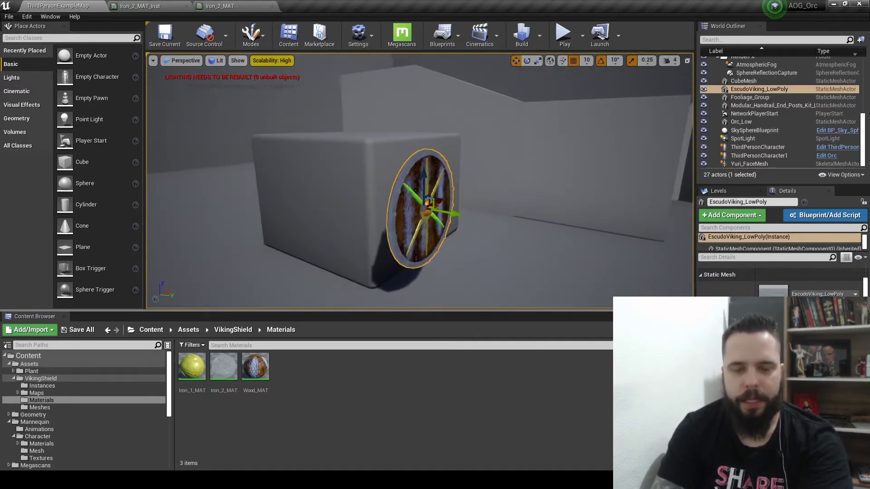
Create an Actor Blueprint class named VikingCollectible in the Assets/VikingShield folder
click(44, 378)
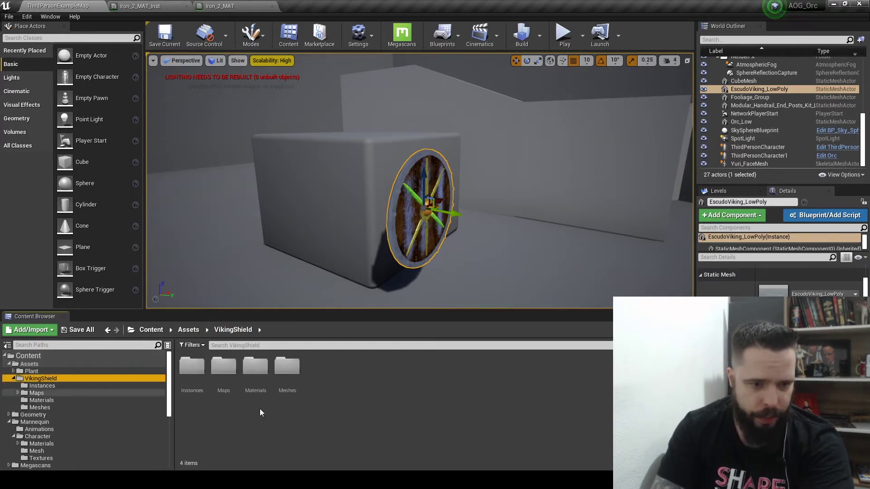
right_click(325, 397)
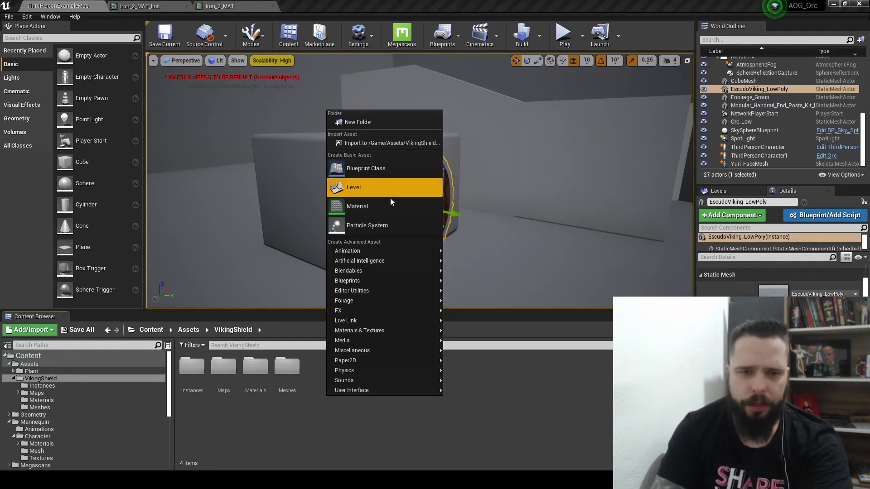
click(390, 168)
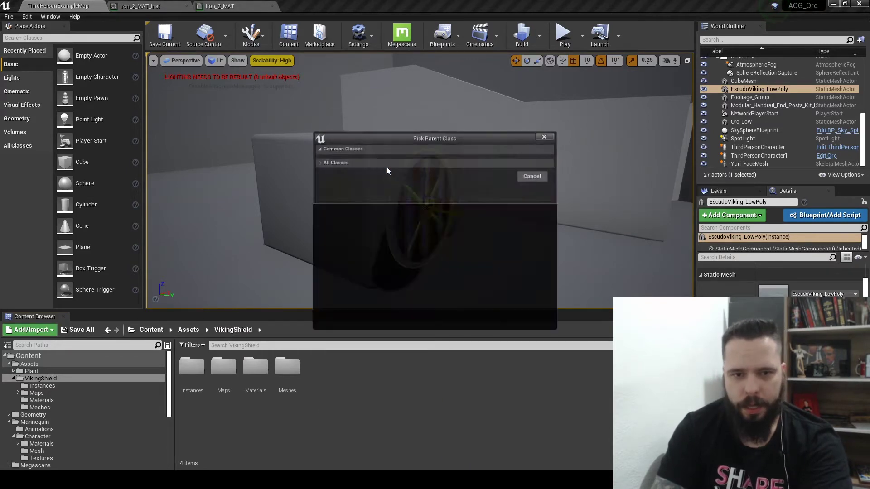
click(361, 167)
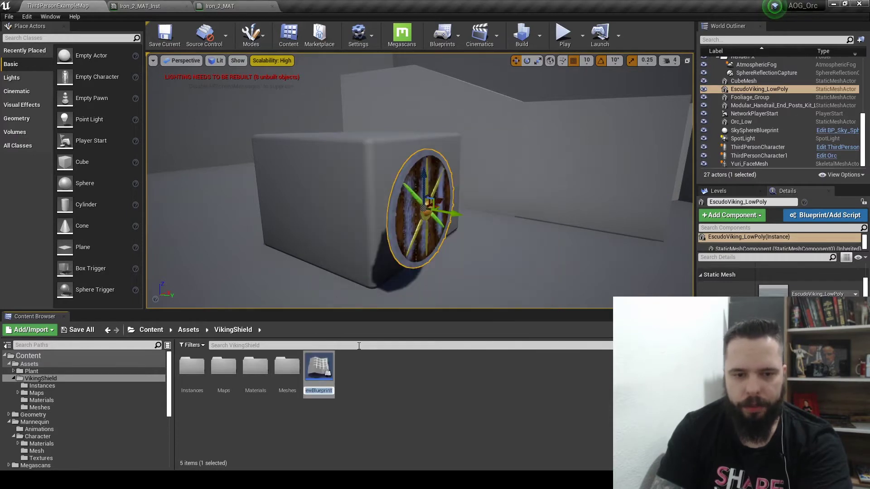
text(Vik)
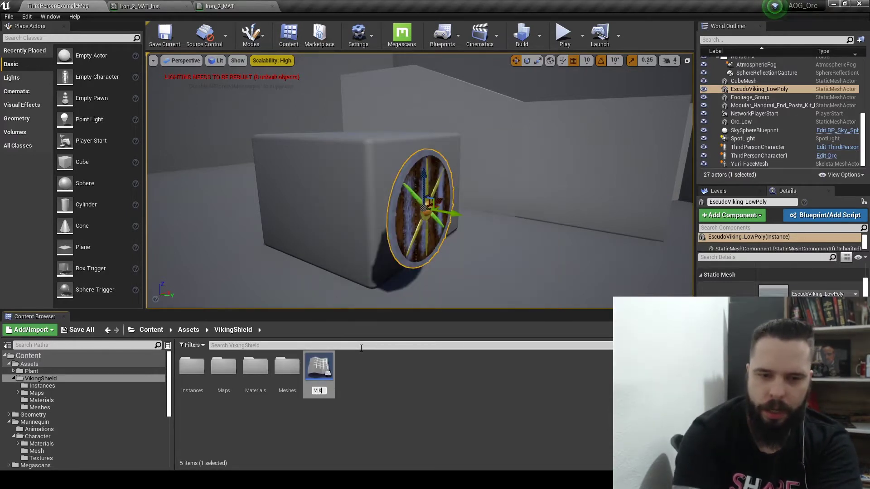
text(ingC)
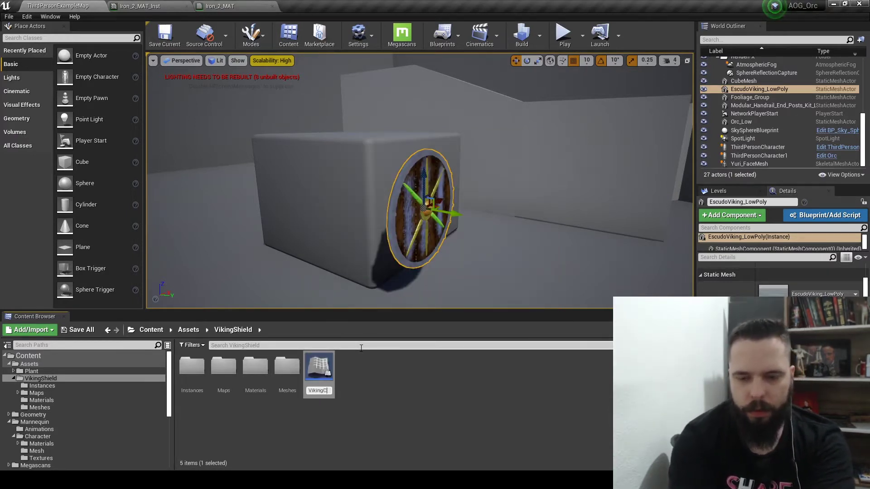
text(oll)
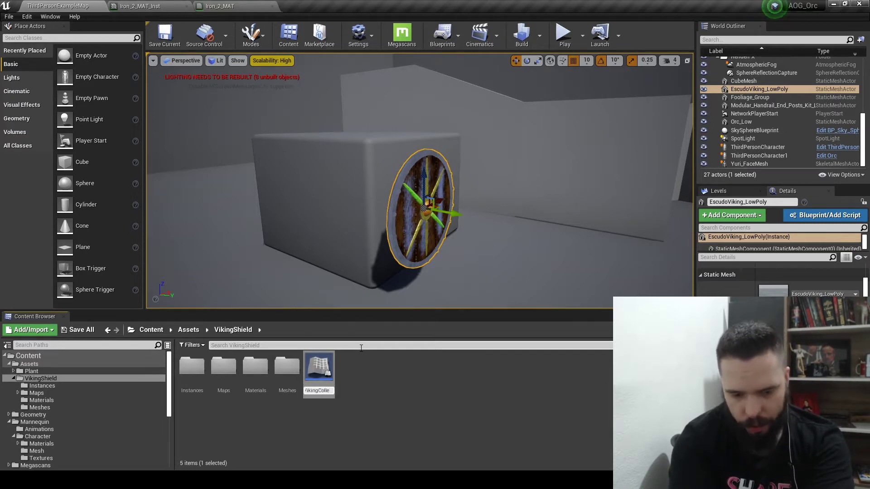
text(ectible)
key(Return)
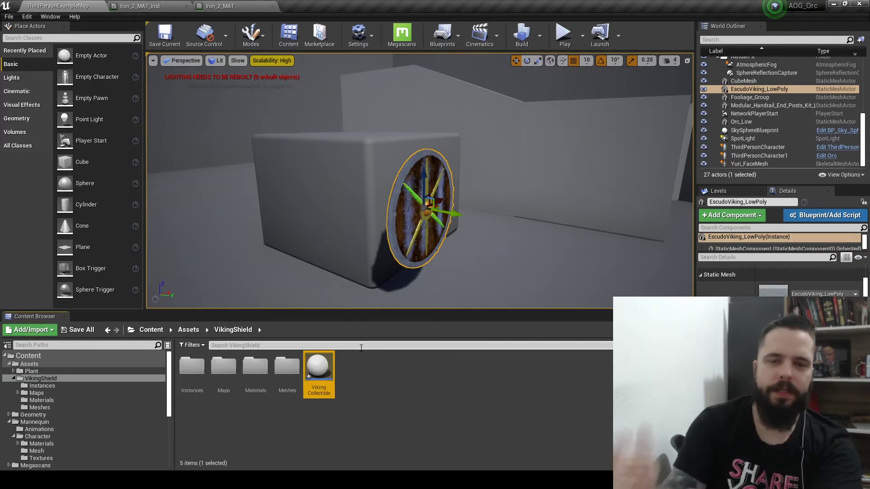
Close the Iron_2_MAT_Inst and Iron_2_MAT editors
click(187, 7)
click(187, 6)
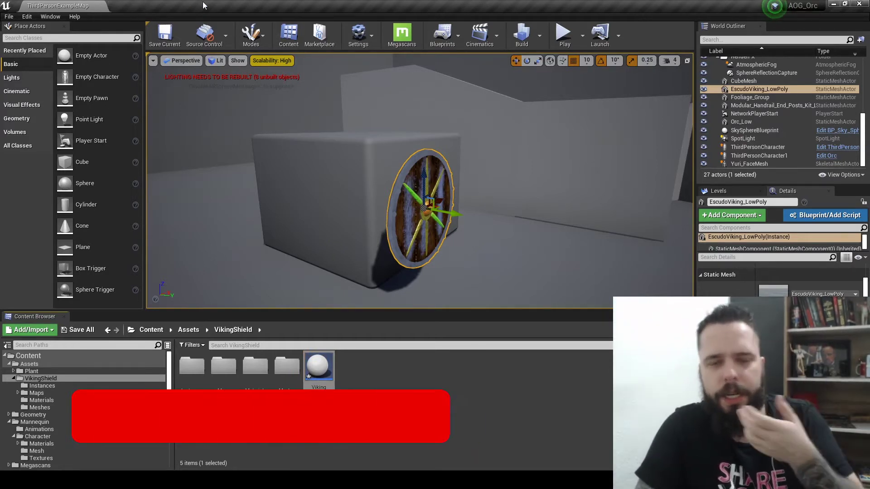
key(Escape)
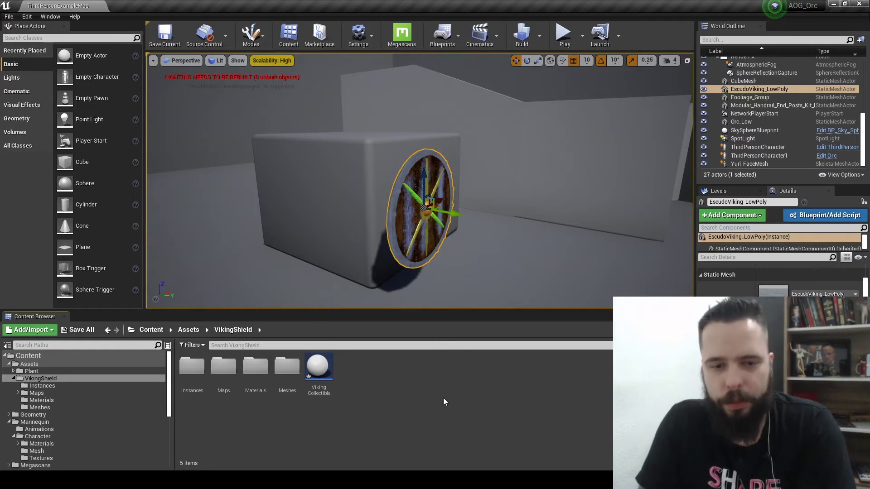
Open the VikingCollectible Blueprint and dock its editor window alongside the ThirdPersonExampleMap level
double_click(319, 364)
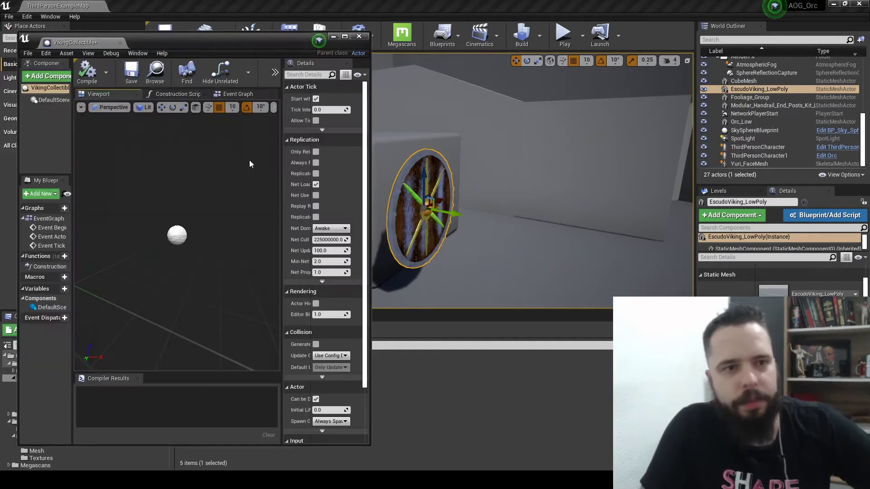
drag(73, 45, 145, 6)
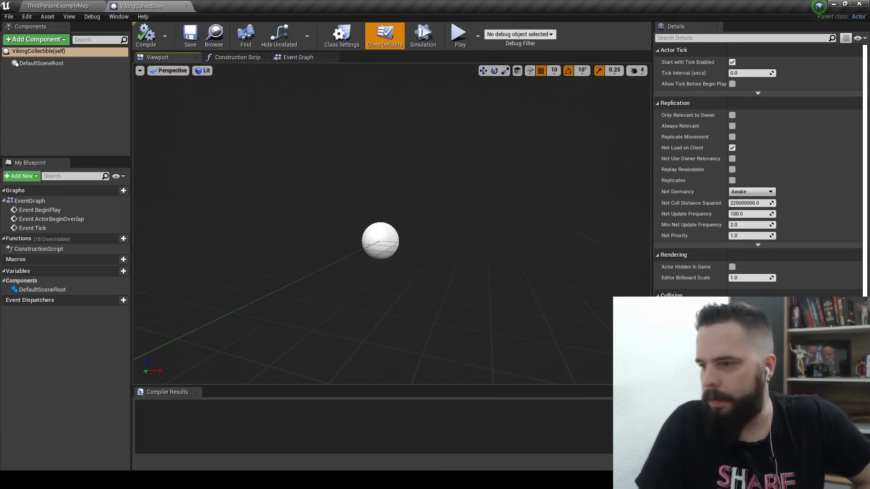
Return to the level and select the EscudoViking_LowPoly shield in the scene
click(56, 5)
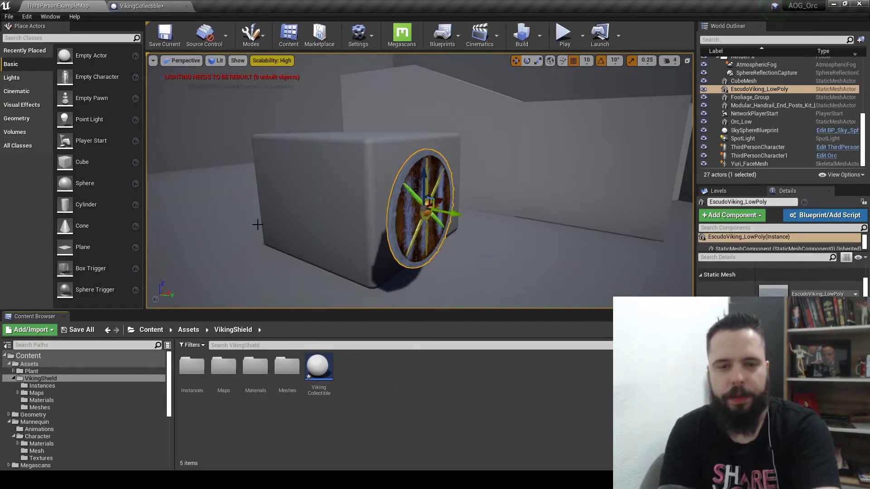
click(342, 162)
click(422, 200)
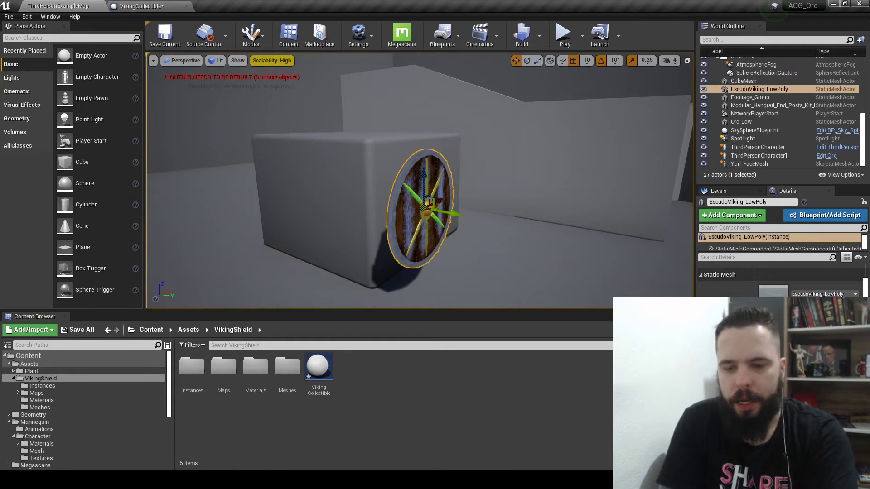
Delete the standalone shield from the level and add the EscudoViking_LowPoly mesh as a component of the VikingCollectible Blueprint
key(Delete)
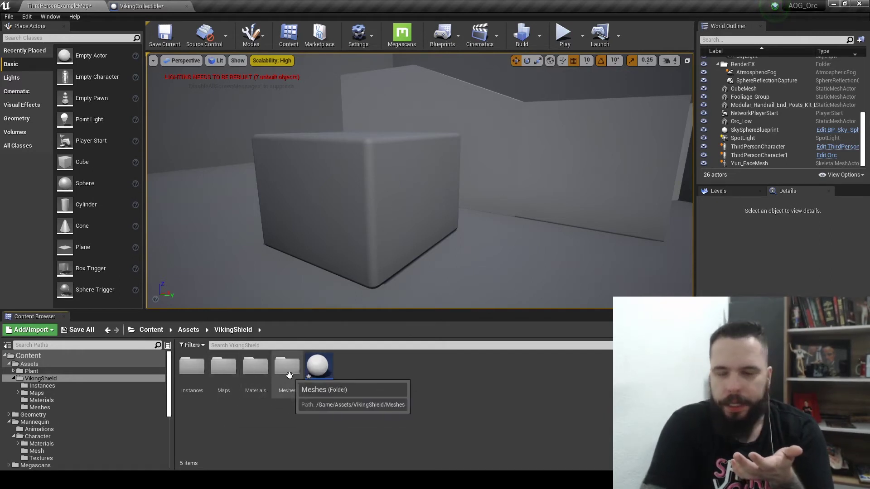
double_click(286, 396)
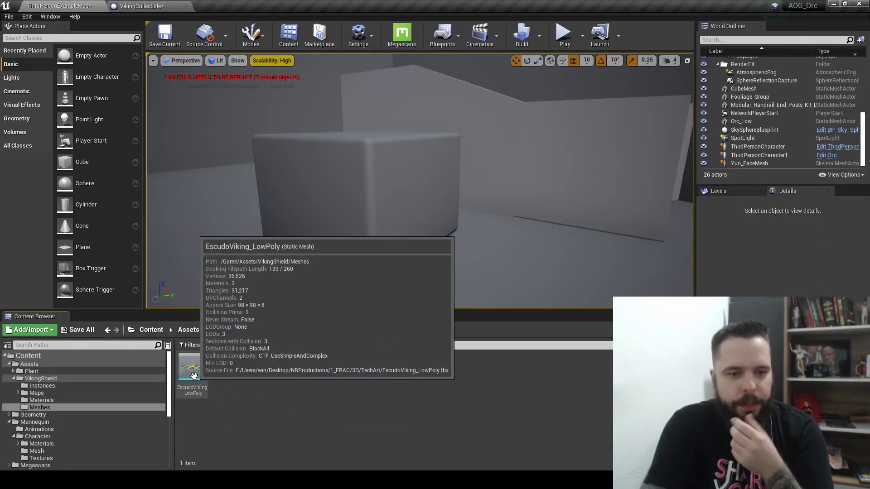
drag(184, 380, 194, 142)
drag(215, 204, 63, 110)
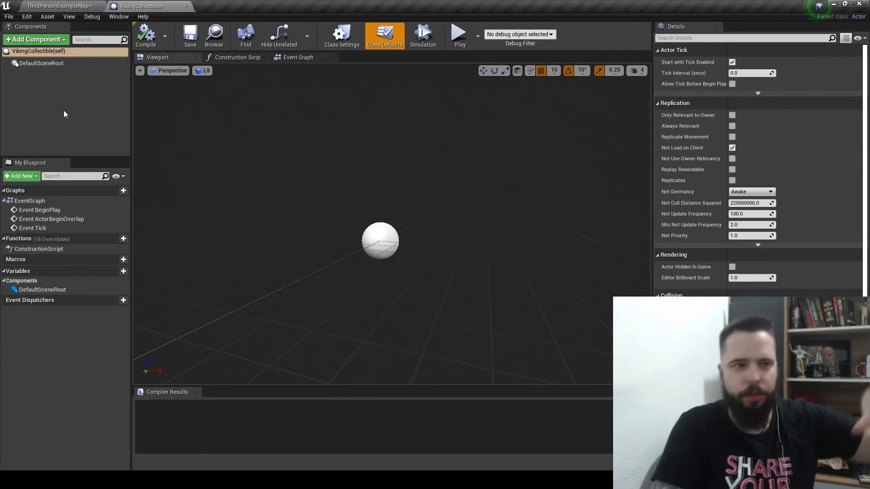
key(Return)
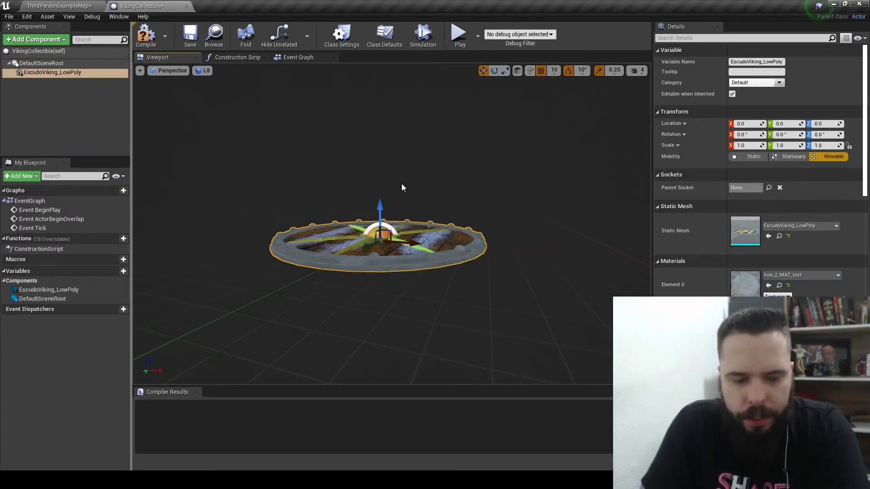
Rotate the EscudoViking_LowPoly component about 90° around X so the shield stands upright, and compile and save the Blueprint
right_drag(414, 196, 397, 224)
key(e)
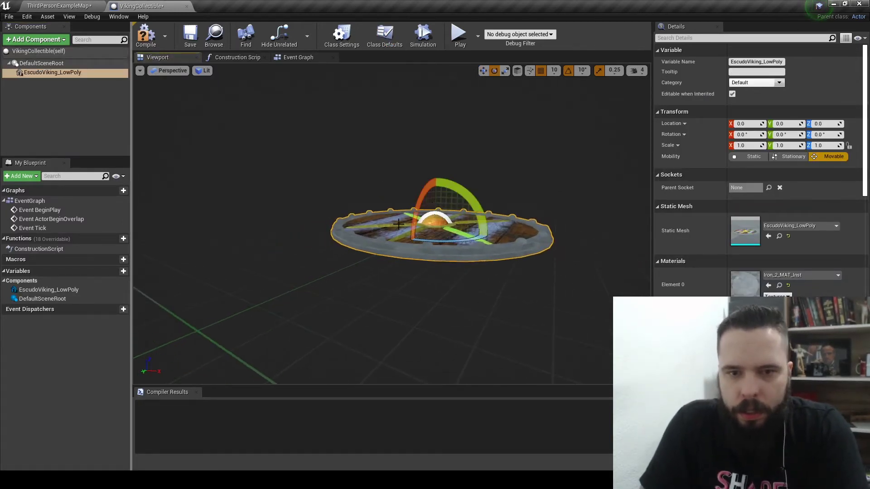
drag(422, 194, 409, 240)
right_drag(376, 174, 344, 124)
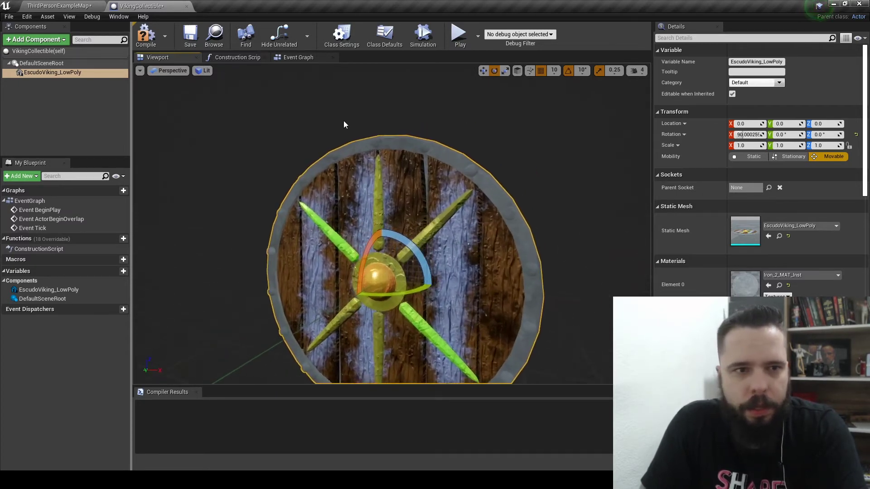
click(145, 39)
click(190, 36)
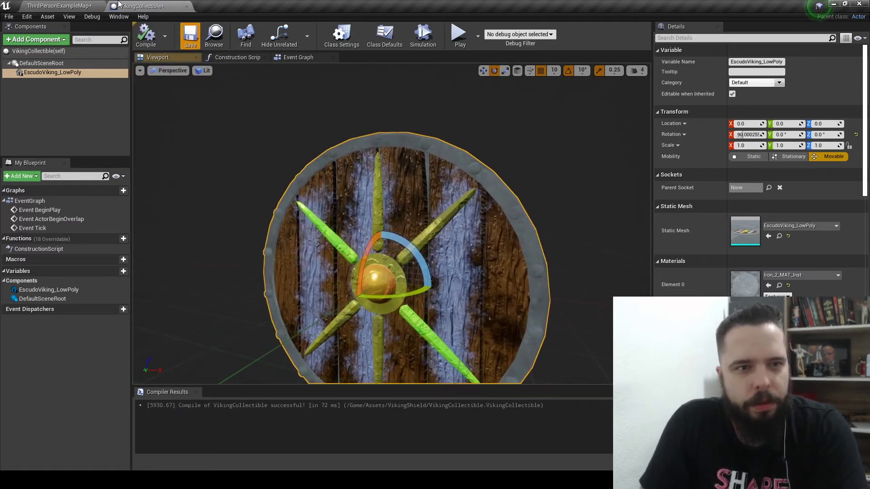
Place the VikingCollectible Blueprint from the VikingShield folder on the floor of ThirdPersonExampleMap near the grey cube
click(59, 6)
right_drag(328, 219, 318, 213)
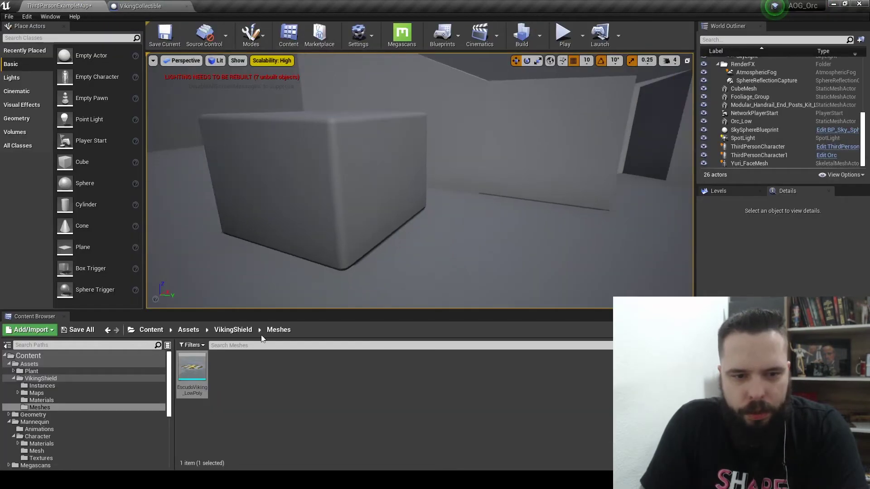
click(232, 329)
drag(467, 289, 528, 254)
key(f)
right_drag(473, 211, 448, 211)
key(s)
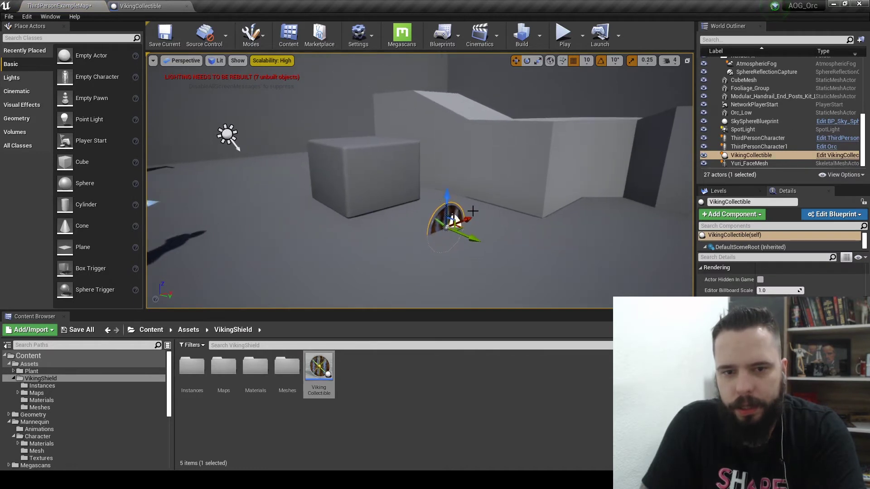
Raise the placed VikingCollectible above the floor and save all modified content
drag(445, 207, 442, 156)
key(d)
key(w)
right_drag(417, 165, 390, 150)
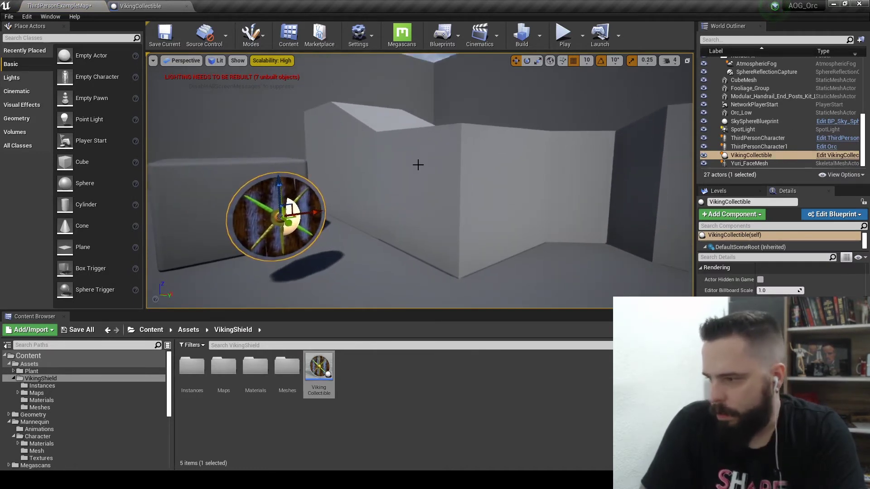
click(78, 330)
click(524, 324)
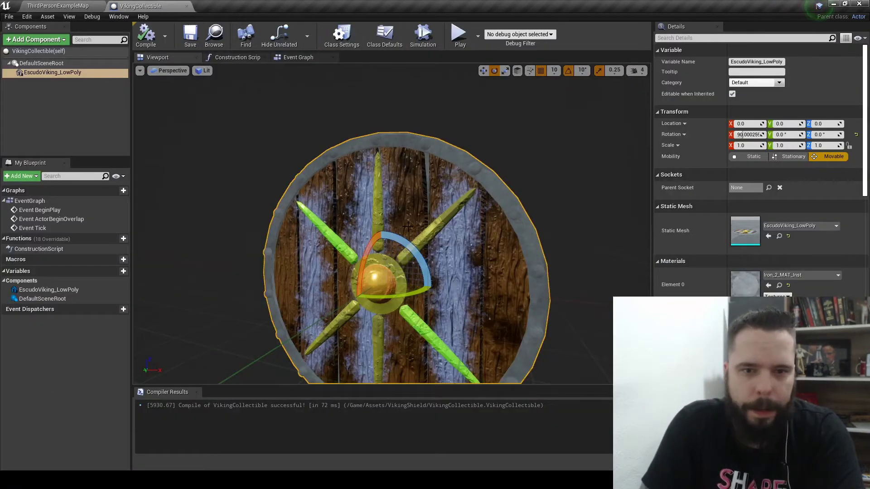
mouse_move(405, 219)
right_down()
mouse_move(423, 227)
mouse_move(401, 233)
right_up()
scroll(405, 219, down, 6)
scroll(405, 219, up, 4)
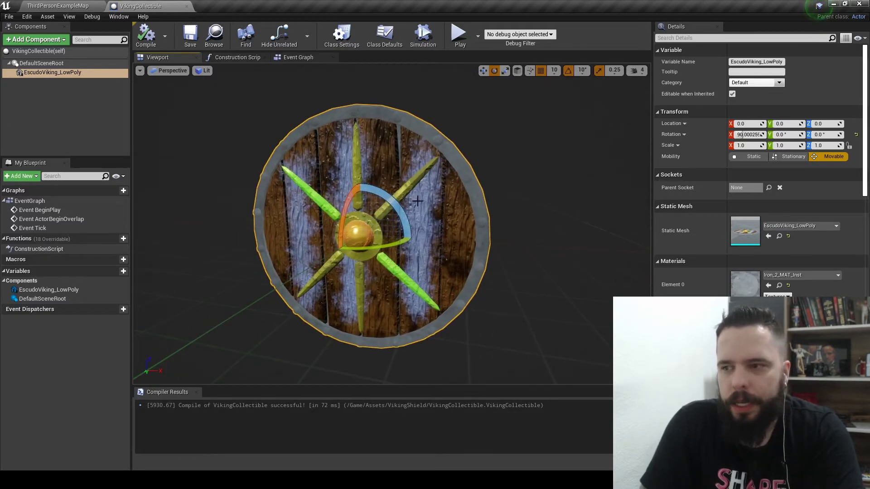
right_drag(418, 202, 376, 229)
click(89, 109)
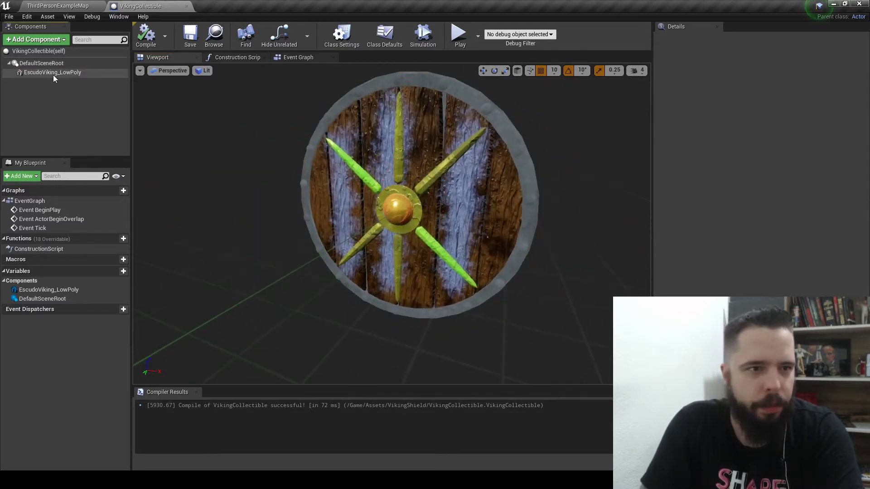
click(53, 73)
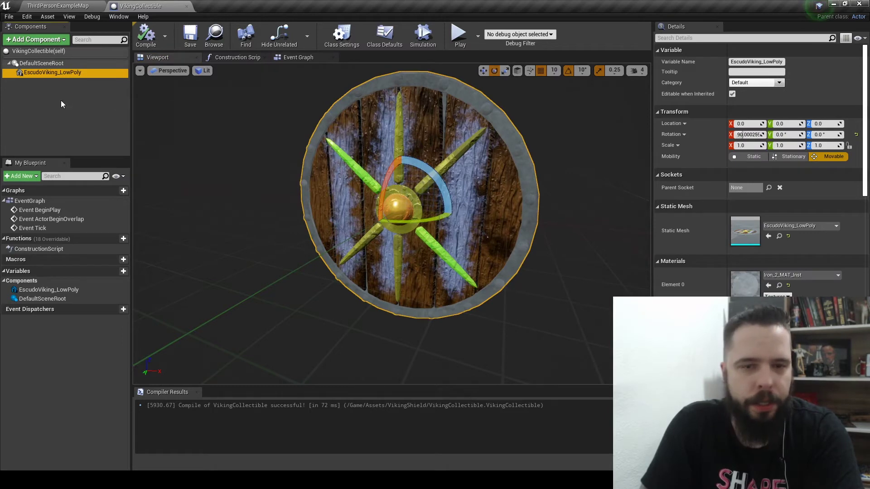
click(52, 113)
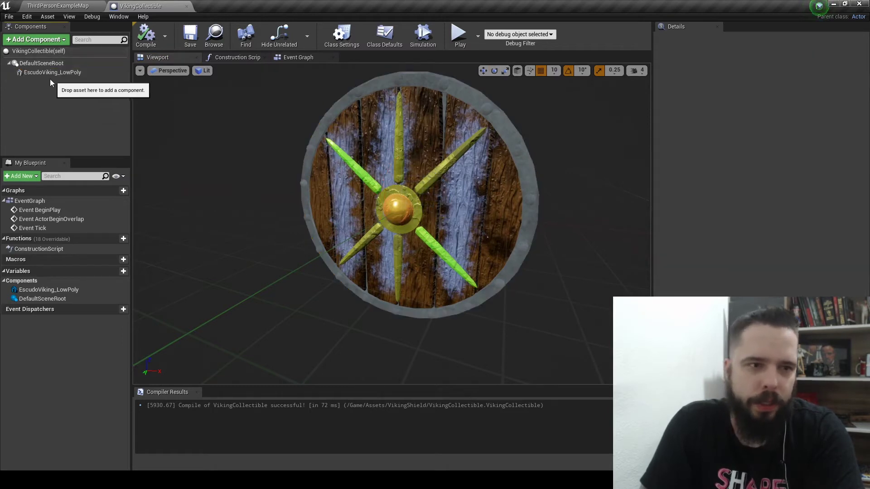
Add a Static Mesh component to VikingCollectible and assign the EscudoViking_LowPoly mesh to it
click(49, 40)
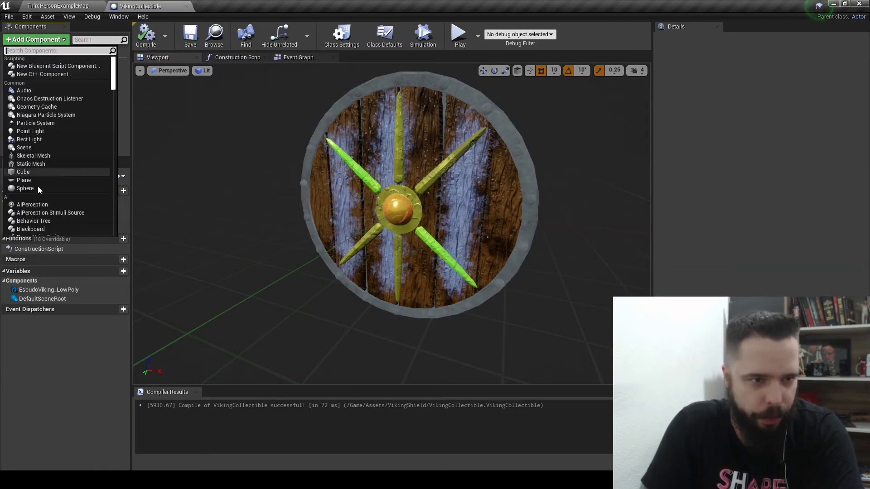
click(45, 164)
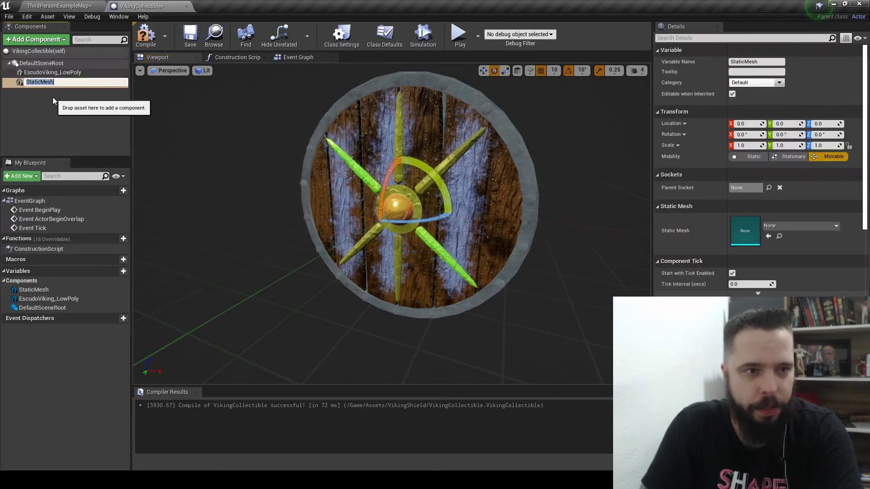
click(60, 103)
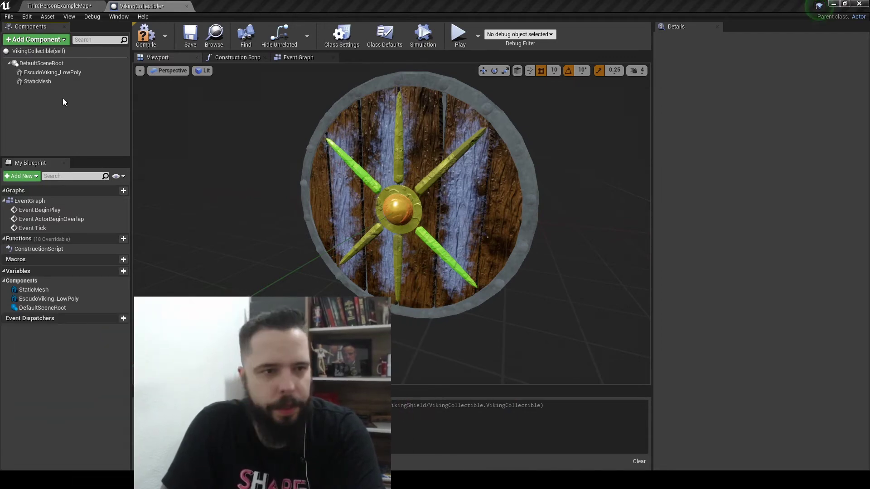
click(43, 83)
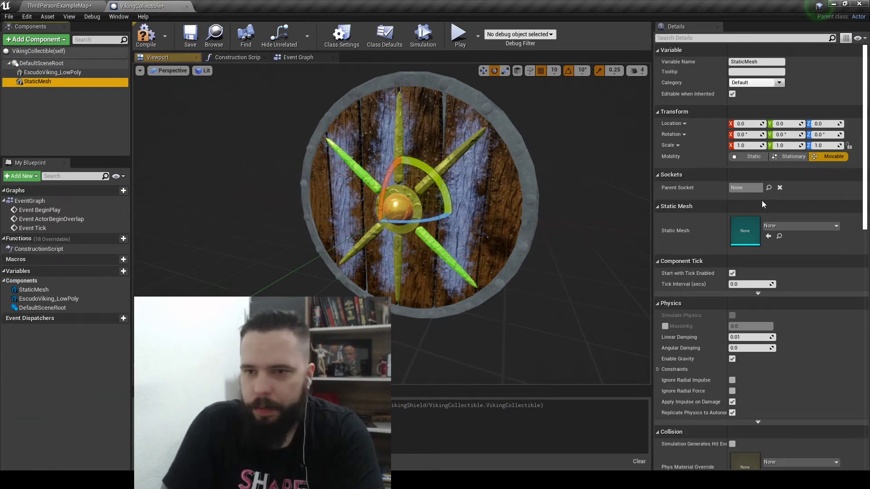
click(799, 225)
scroll(781, 312, down, 3)
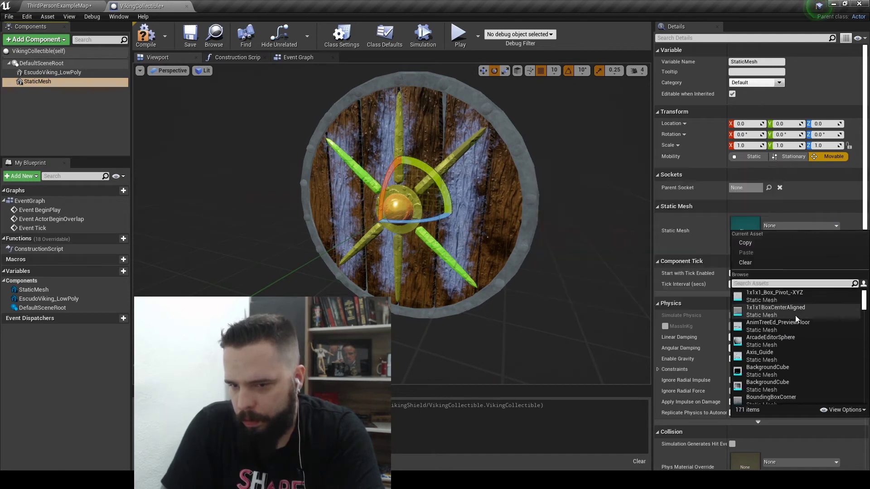
text(viking)
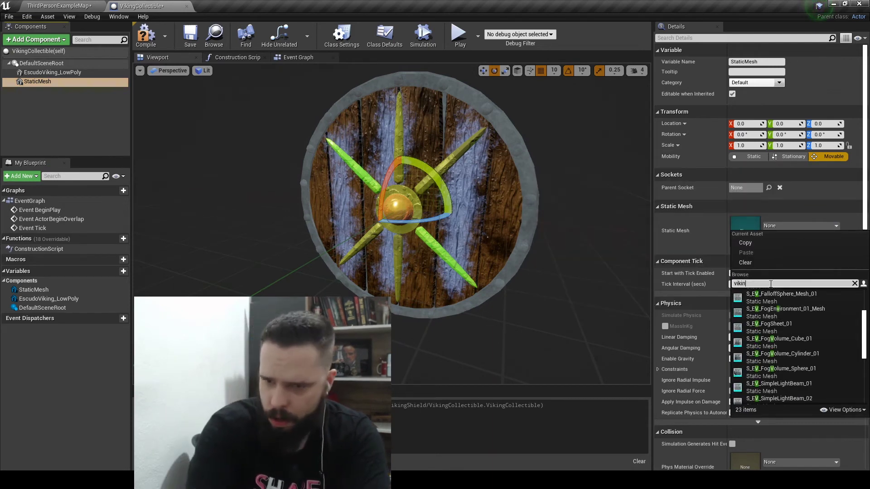
click(787, 293)
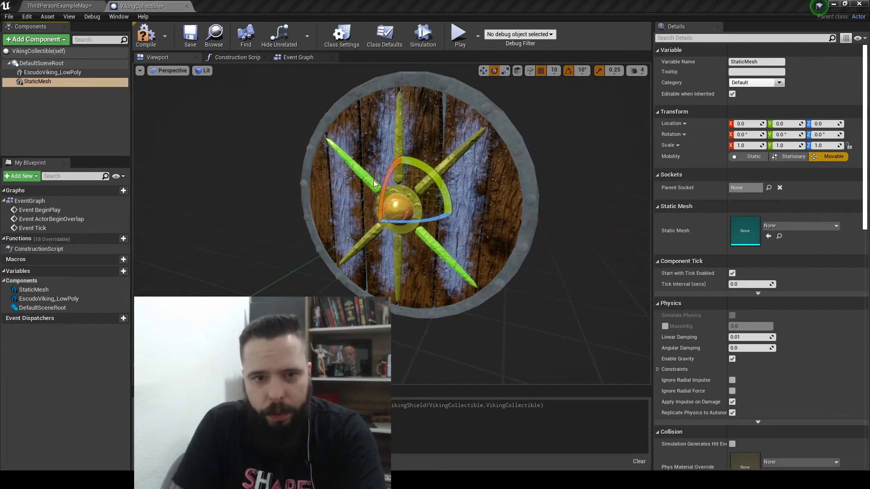
Delete the extra StaticMesh component from VikingCollectible
click(64, 98)
click(57, 82)
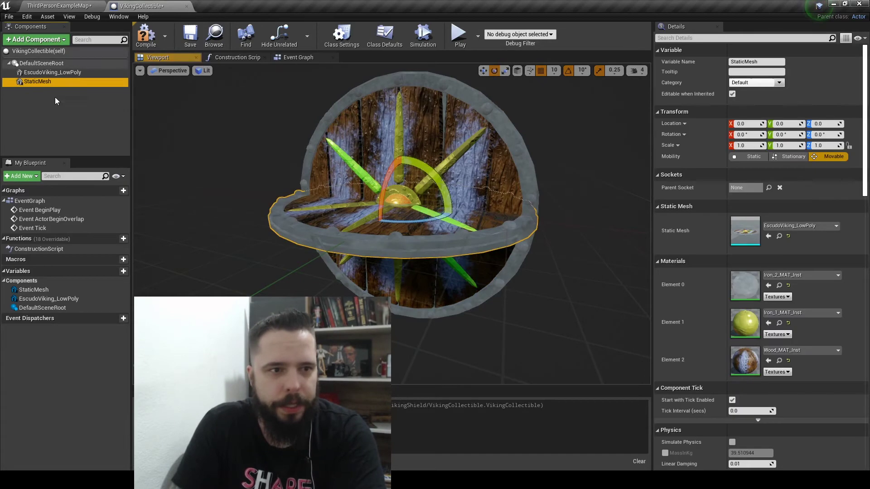
key(Delete)
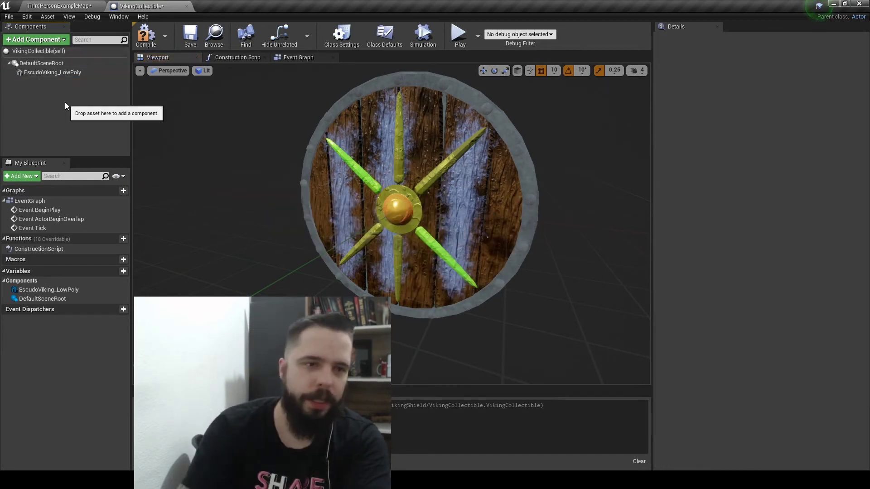
click(77, 73)
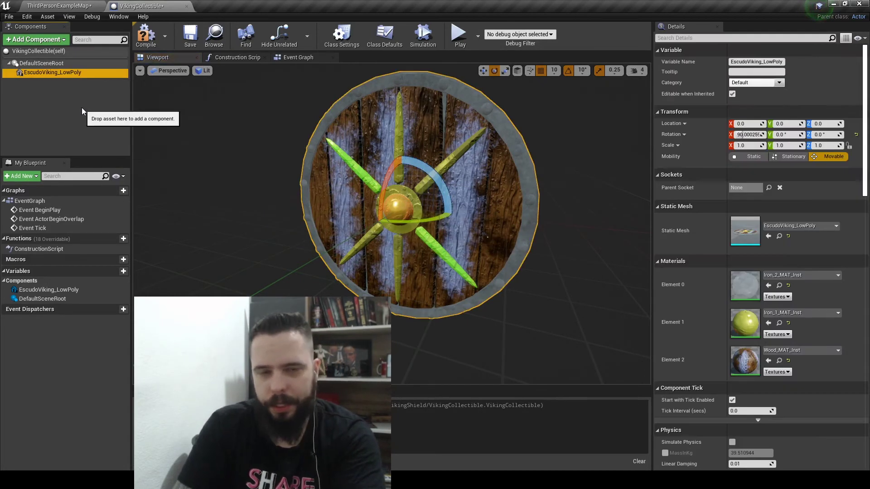
right_drag(304, 196, 310, 184)
click(41, 109)
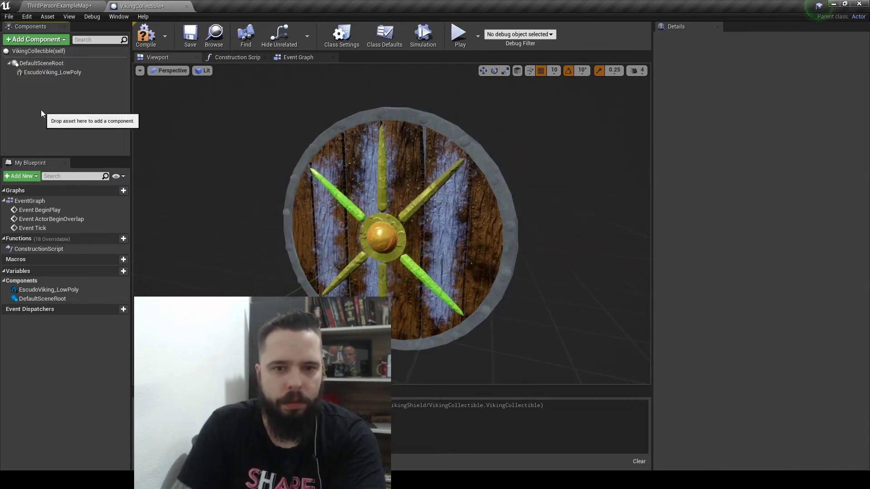
Add a Box Collision component to VikingCollectible, keeping the default name Box
click(53, 42)
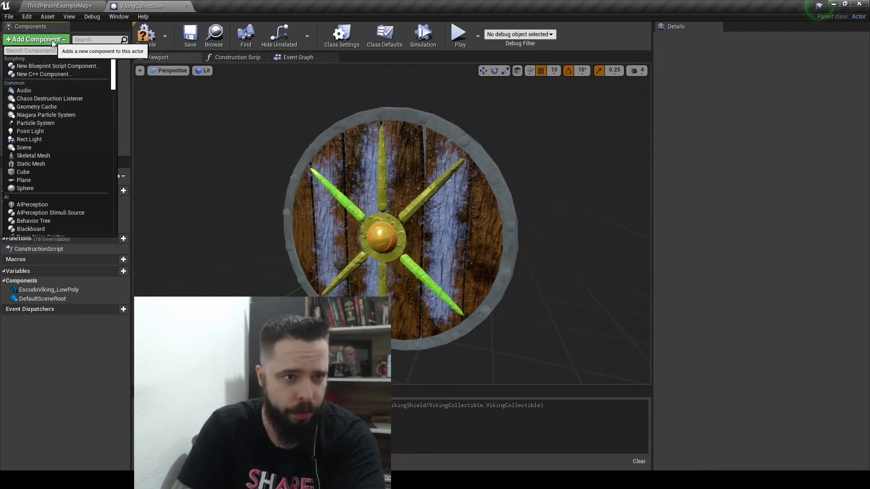
scroll(65, 143, down, 10)
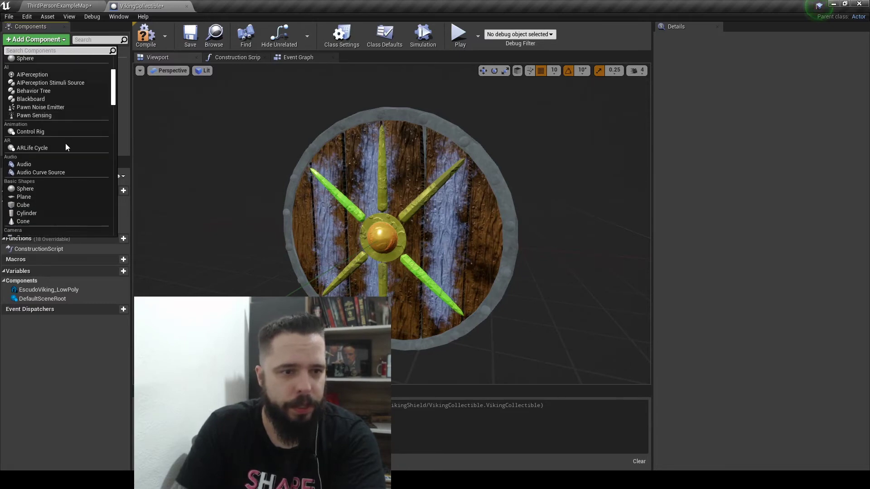
scroll(59, 136, down, 3)
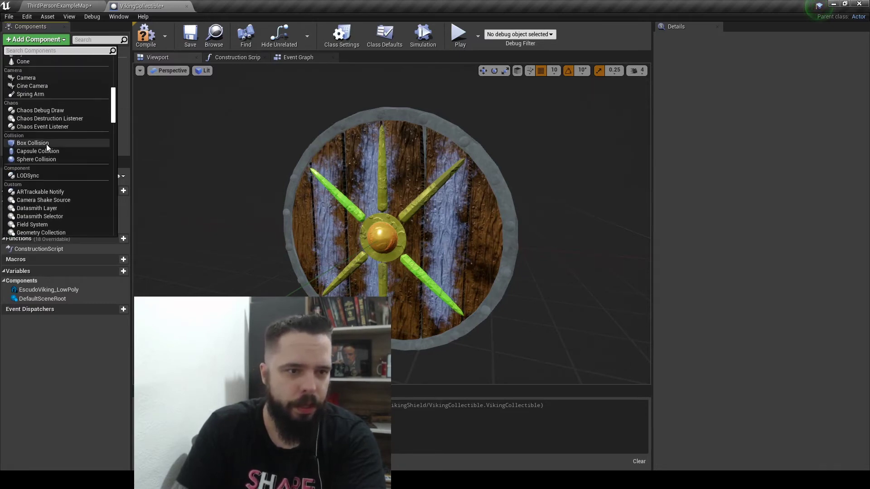
click(46, 145)
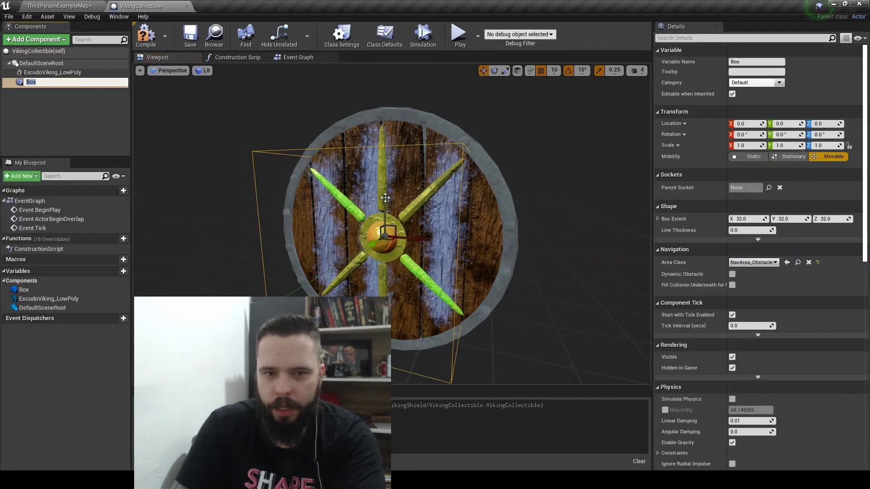
key(Return)
With scale snapping off, scale the collision box to about 1.42 × 0.22 × 1.56 and move it to about Y 2.42 around the shield
right_drag(418, 193, 381, 190)
click(637, 70)
drag(381, 190, 348, 183)
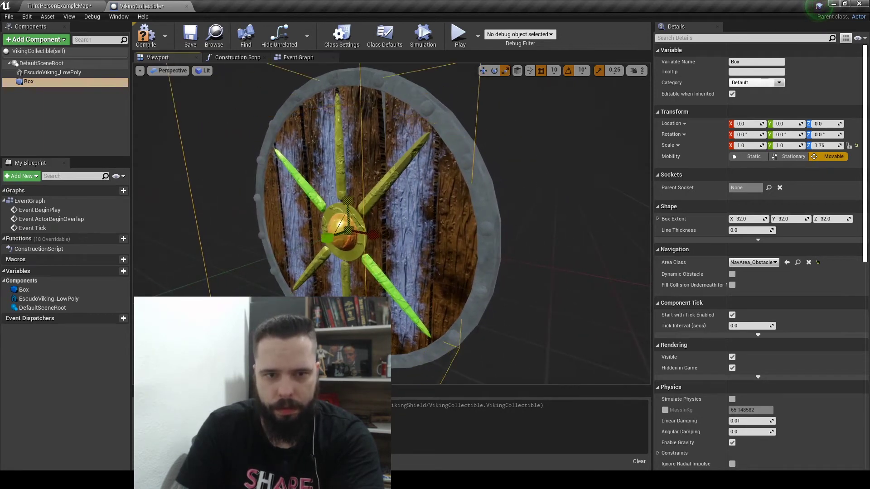
right_drag(579, 132, 544, 132)
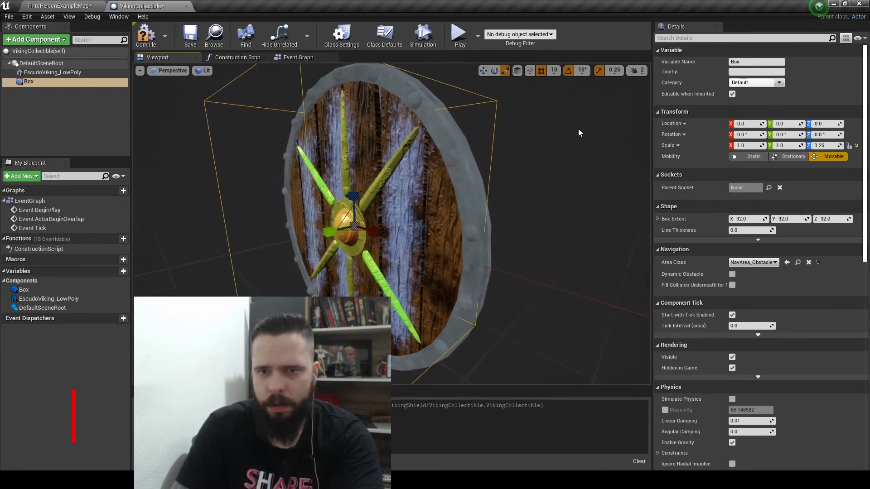
click(599, 71)
drag(326, 232, 374, 226)
right_drag(374, 226, 384, 245)
key(r)
mouse_move(380, 241)
mouse_down()
mouse_move(389, 242)
mouse_move(354, 242)
mouse_move(351, 261)
mouse_move(372, 249)
mouse_up()
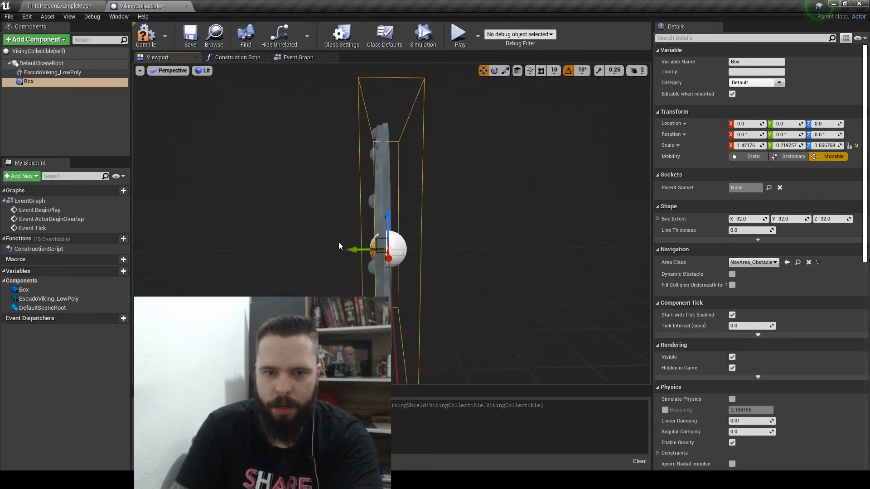
drag(359, 249, 348, 249)
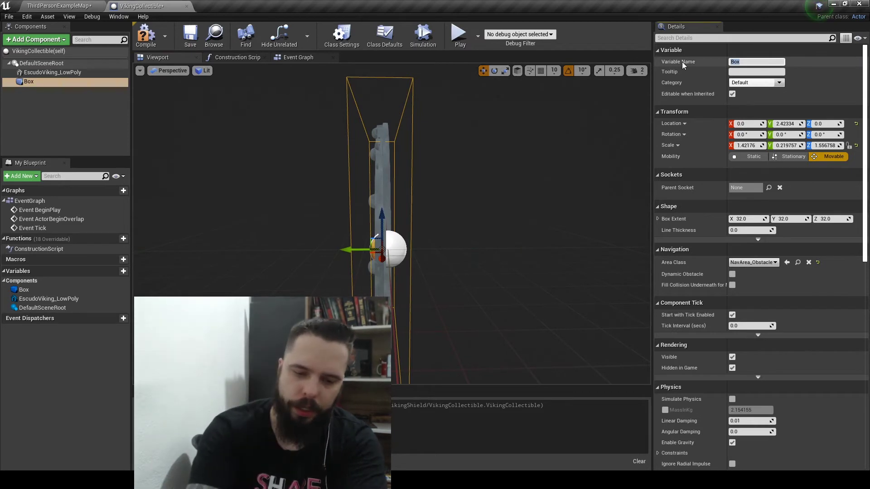
Rename the Box collision component to Shield_Collision
text(Shiel)
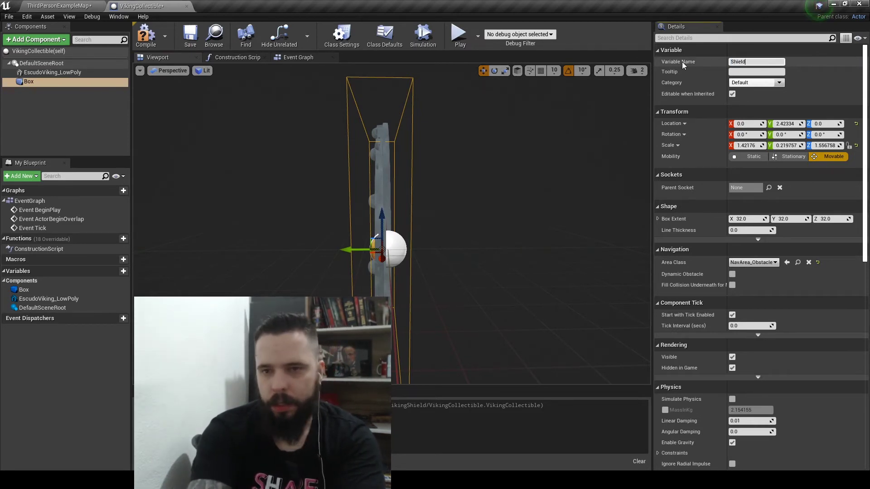
text(d)
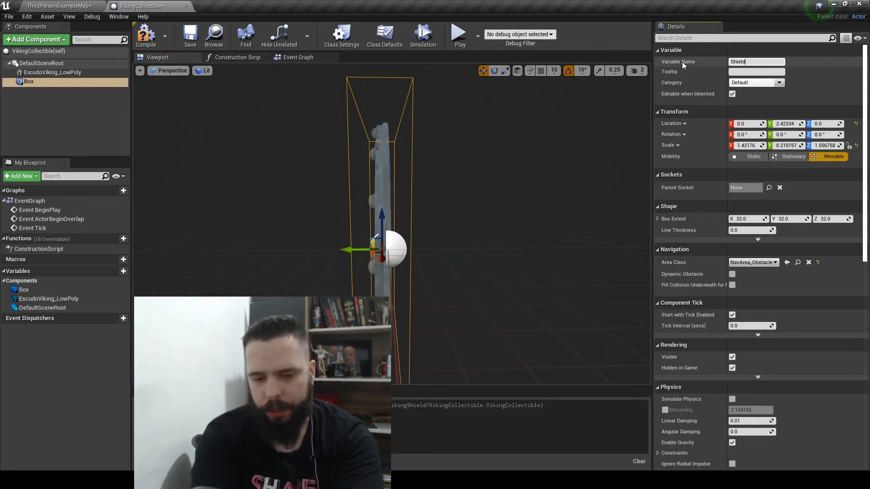
text(C)
key(BackSpace)
text(_C)
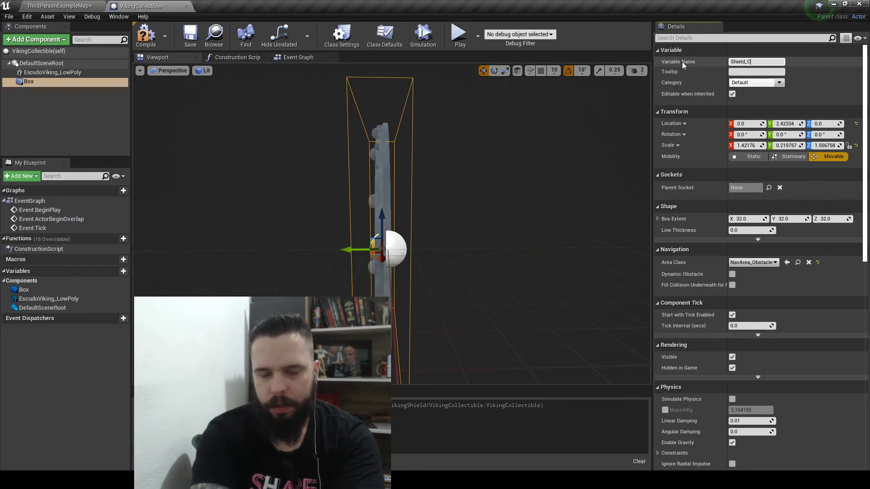
text(ollision)
key(Return)
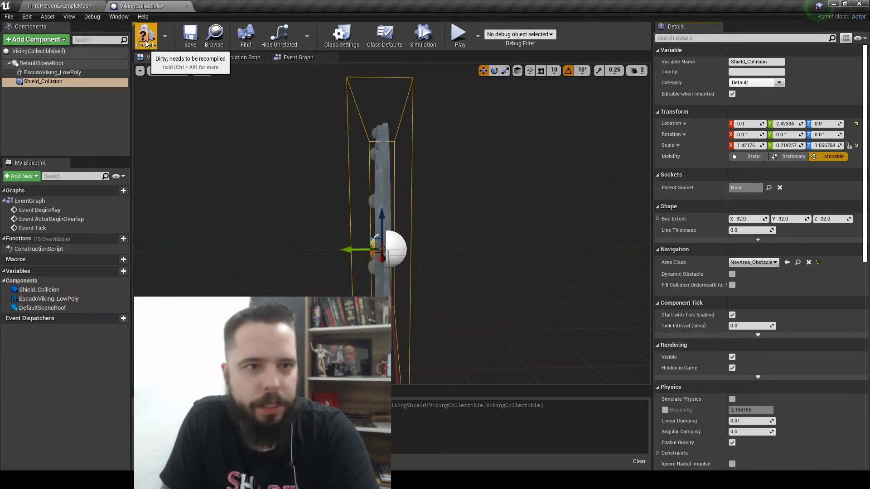
Save the VikingCollectible Blueprint and the ThirdPersonExampleMap level
click(191, 36)
click(69, 5)
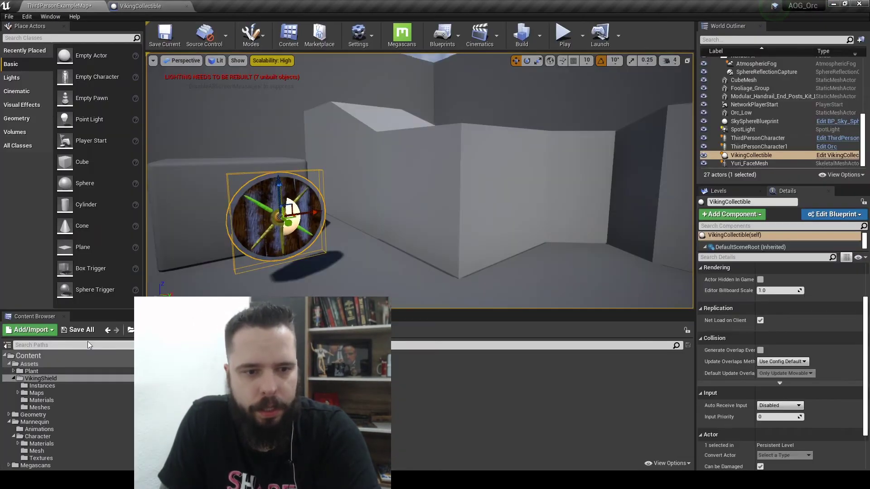
click(93, 329)
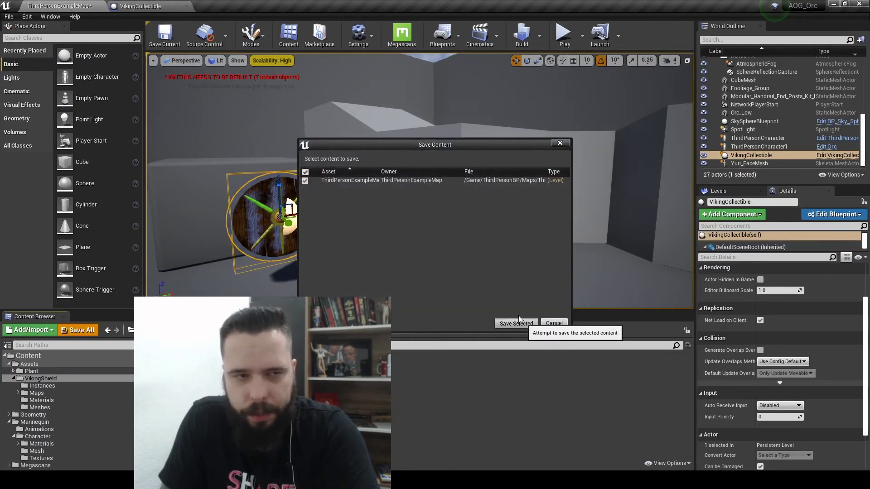
click(516, 323)
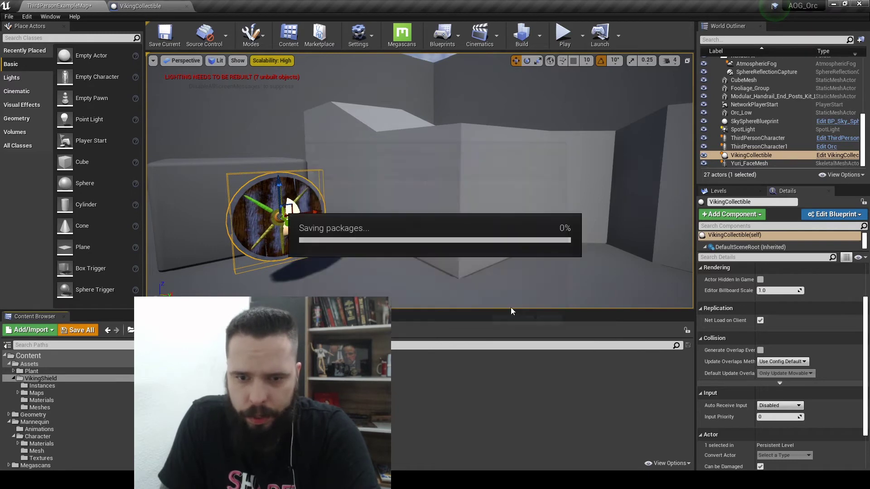
Turn off Hidden in Game for Shield_Collision in VikingCollectible, and compile and save the Blueprint
click(141, 6)
click(43, 81)
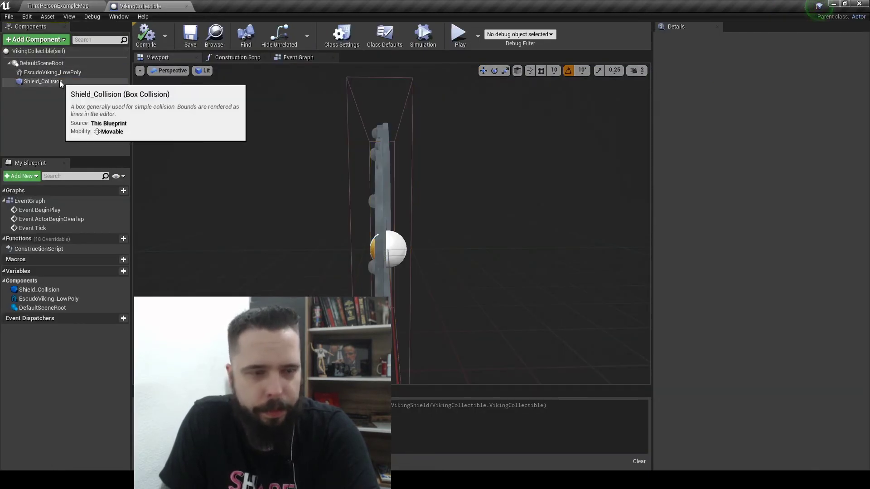
scroll(759, 285, down, 1)
scroll(759, 285, down, 1)
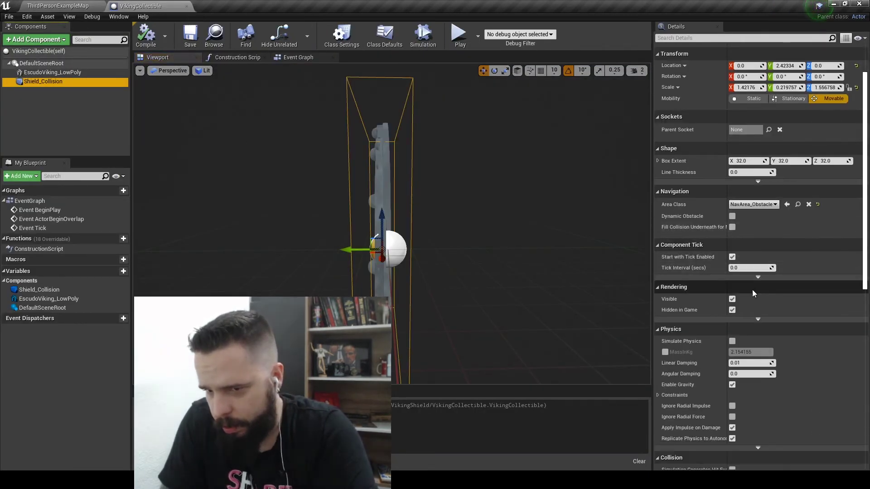
click(732, 310)
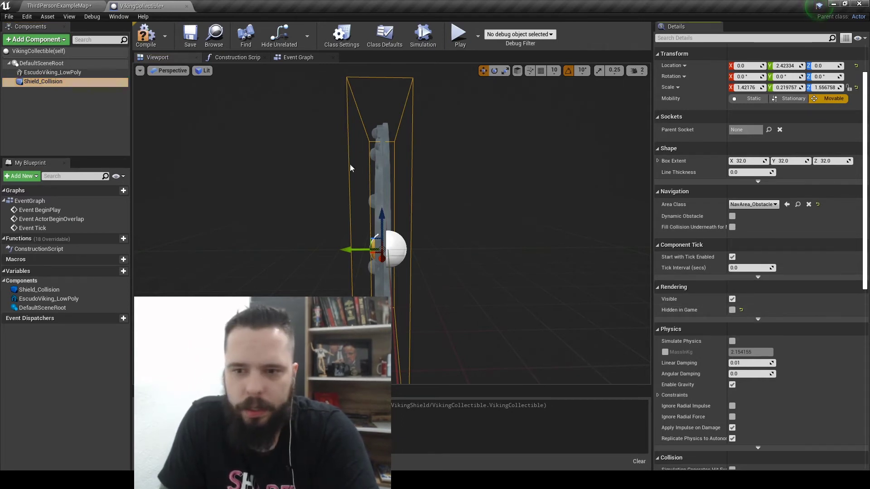
click(151, 39)
click(190, 38)
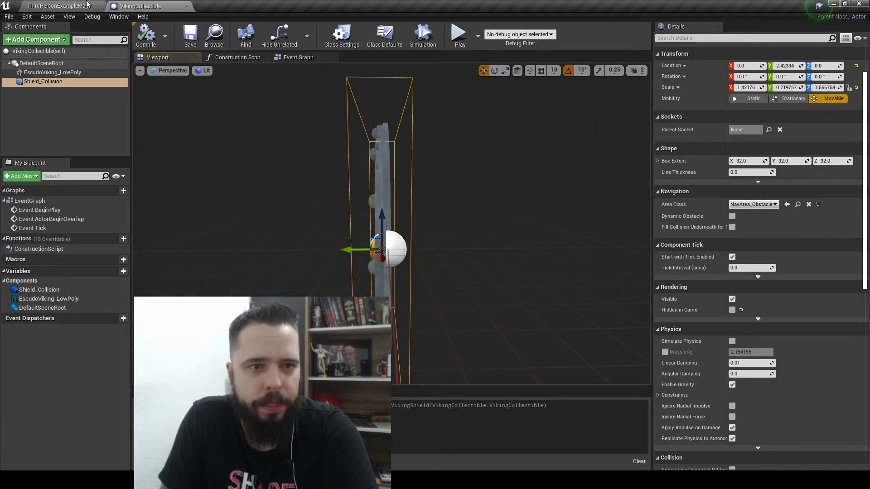
Save the ThirdPersonExampleMap level with the updated VikingCollectible
click(86, 5)
click(387, 200)
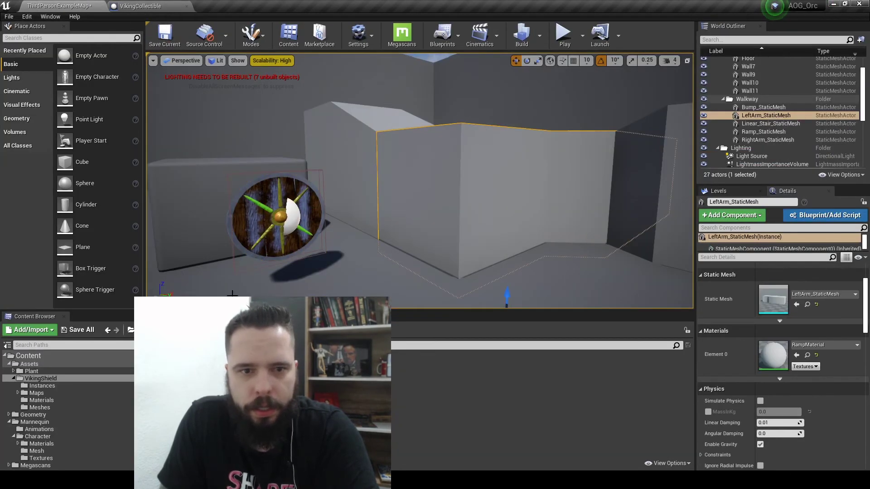
click(85, 332)
click(516, 326)
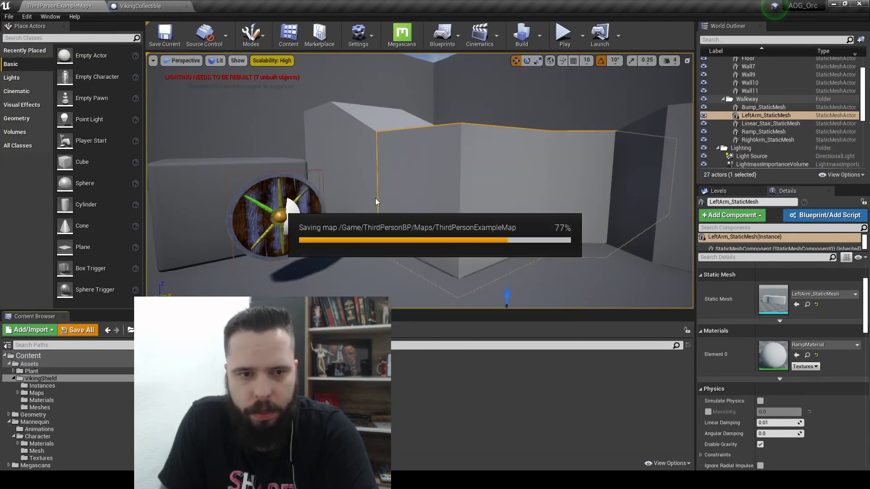
Turn Hidden in Game back on for Shield_Collision, and save the Blueprint and the level
click(142, 6)
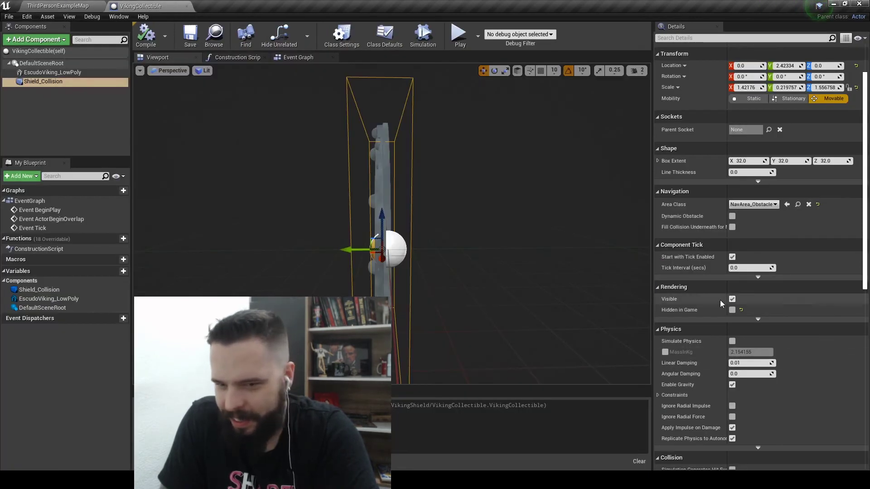
click(732, 310)
click(732, 310)
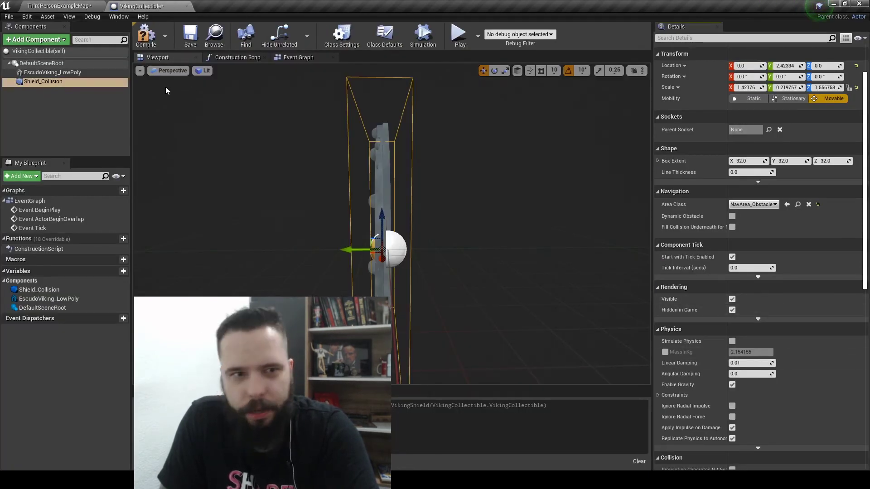
click(192, 40)
click(67, 5)
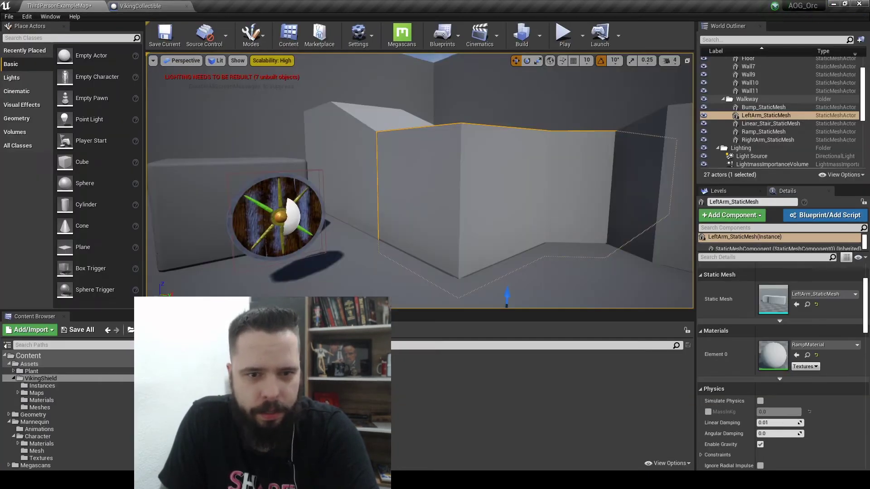
click(520, 325)
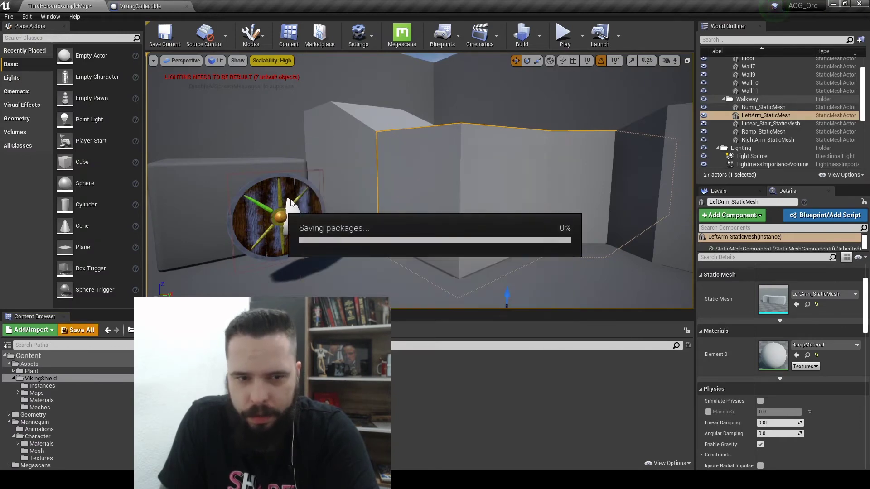
Delete the VikingCollectible actor from the level and place a new instance of it on the floor near the grey block
right_drag(340, 167, 313, 169)
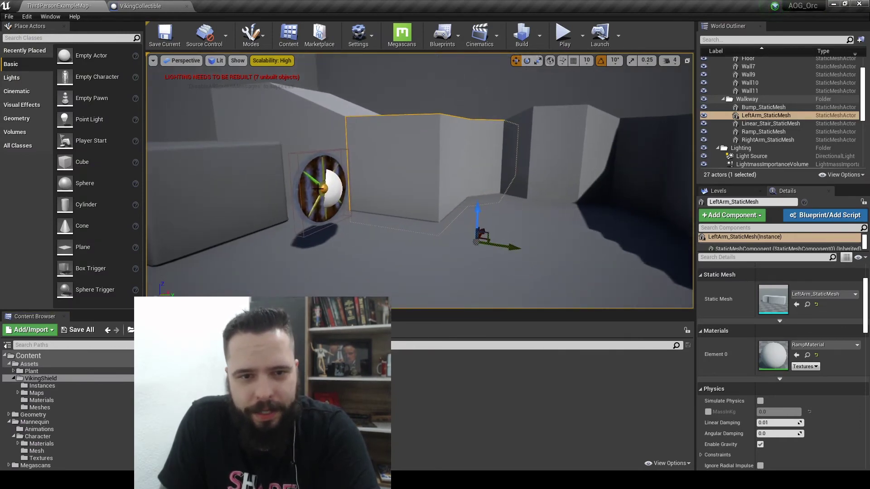
click(321, 195)
key(Delete)
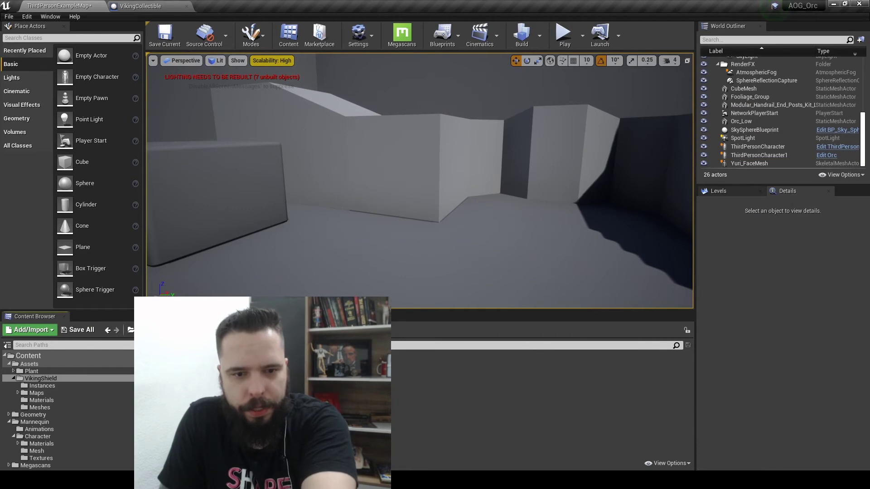
drag(358, 380, 328, 213)
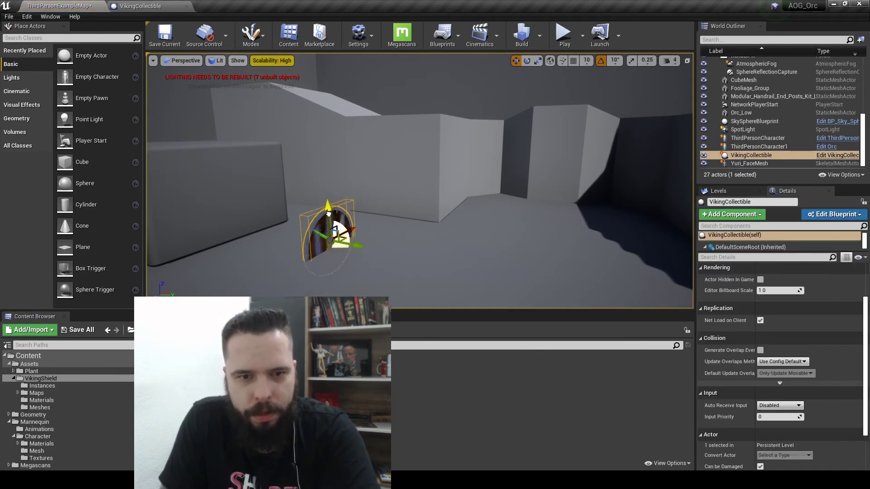
Try toggling the Visible and Hidden in Game options of Shield_Collision, leaving both enabled, and expand the advanced rendering settings
click(140, 6)
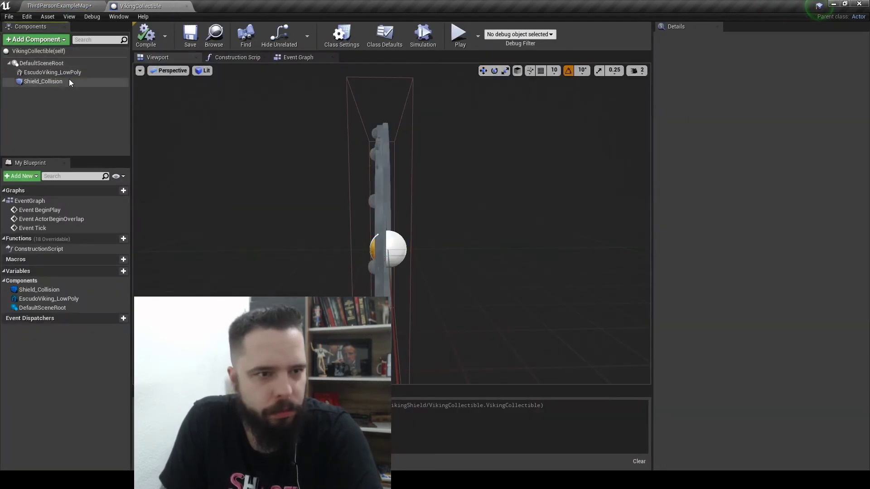
click(69, 82)
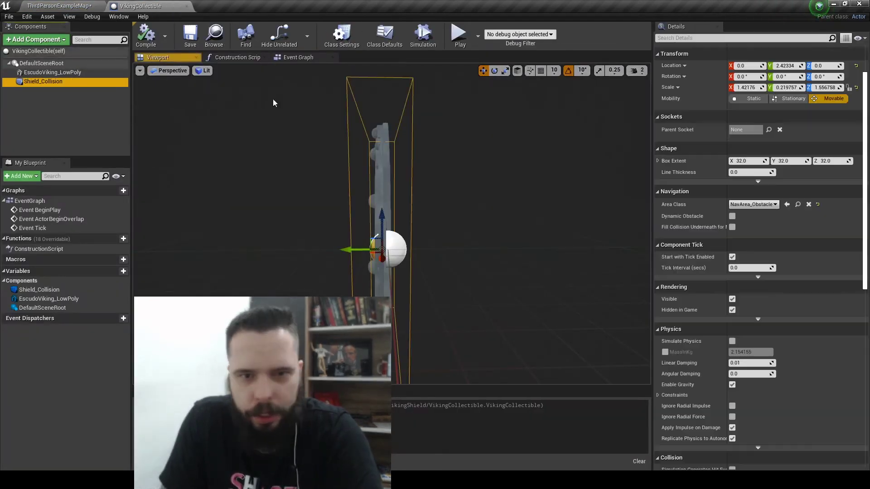
click(733, 300)
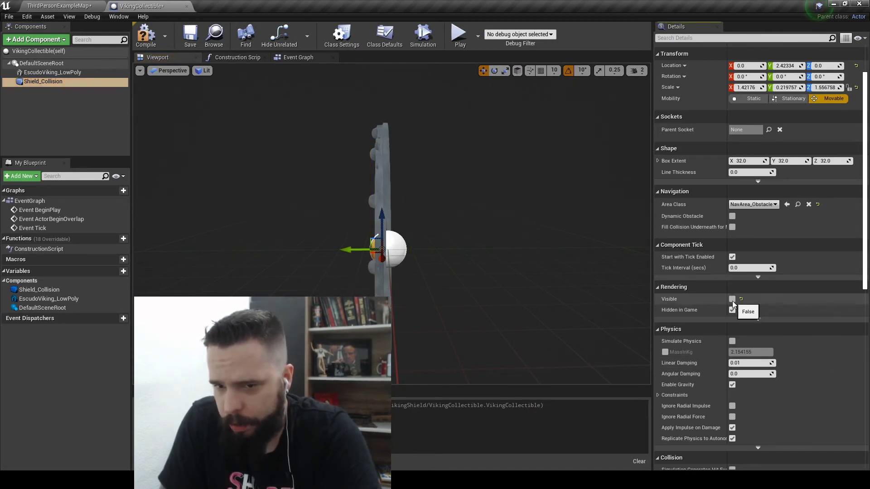
click(733, 300)
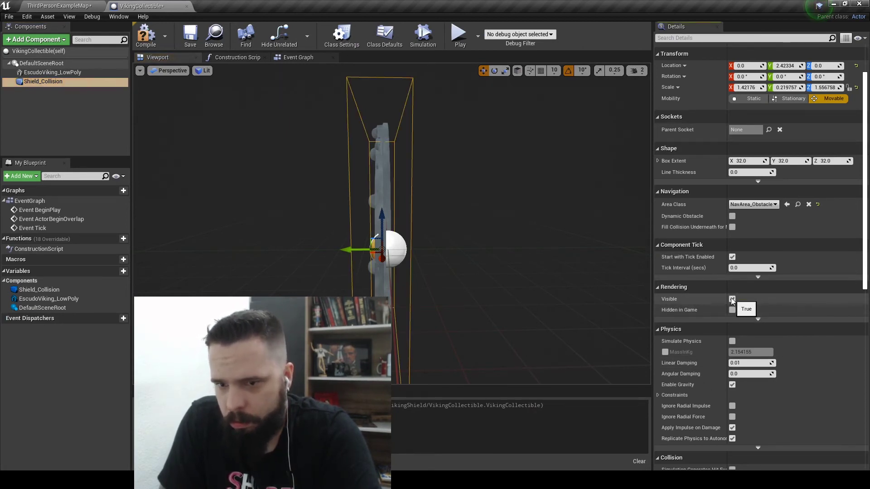
click(732, 300)
click(732, 300)
click(758, 320)
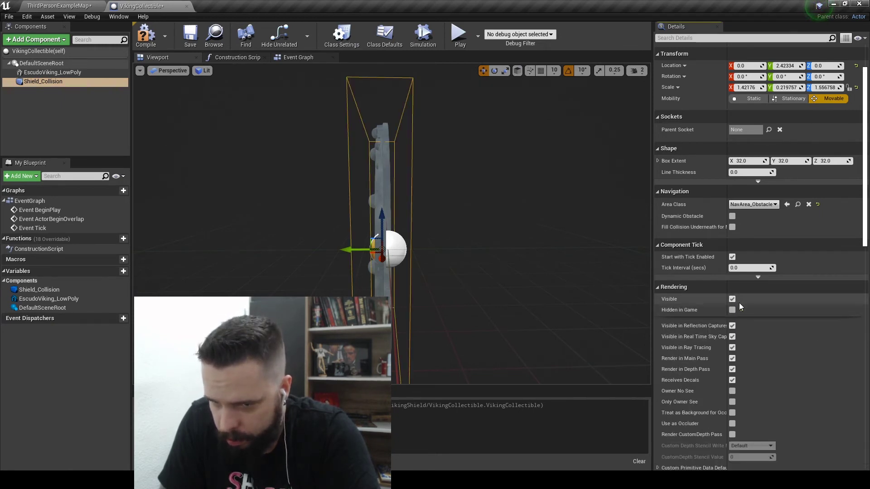
click(734, 310)
click(734, 310)
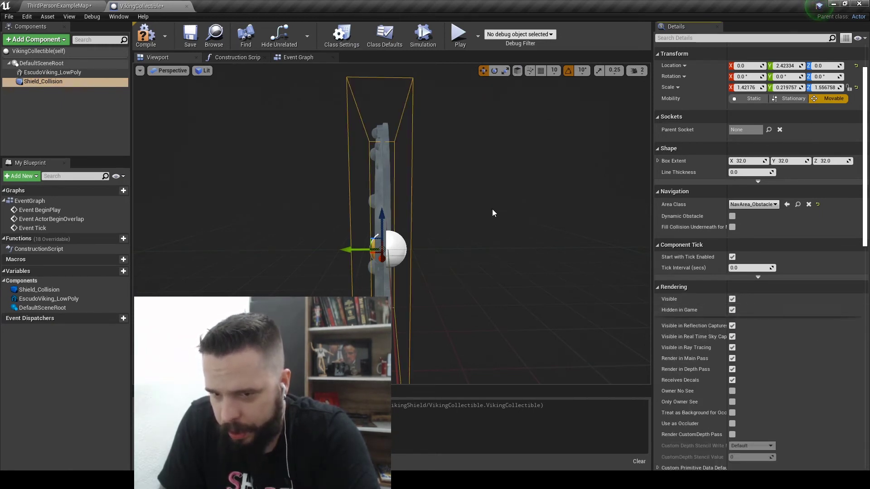
Compile and save the VikingCollectible Blueprint and select its Shield_Collision component
right_drag(494, 212, 558, 190)
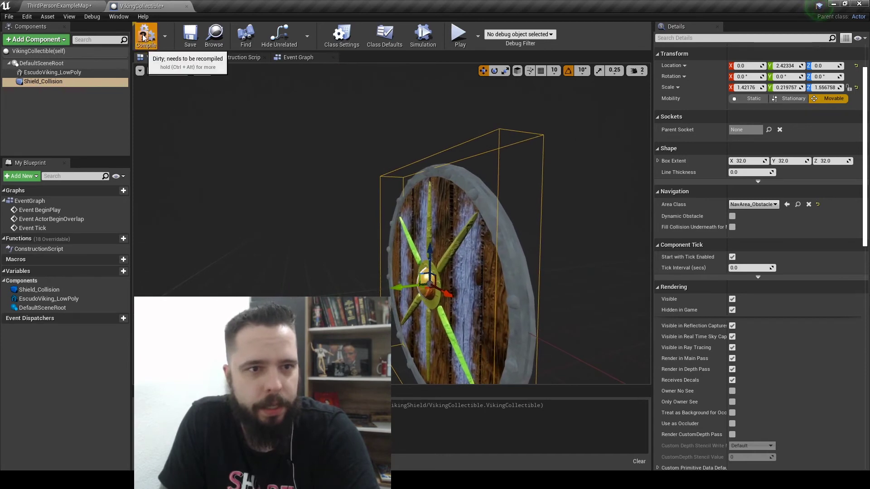
click(145, 35)
click(190, 35)
right_drag(394, 202, 512, 203)
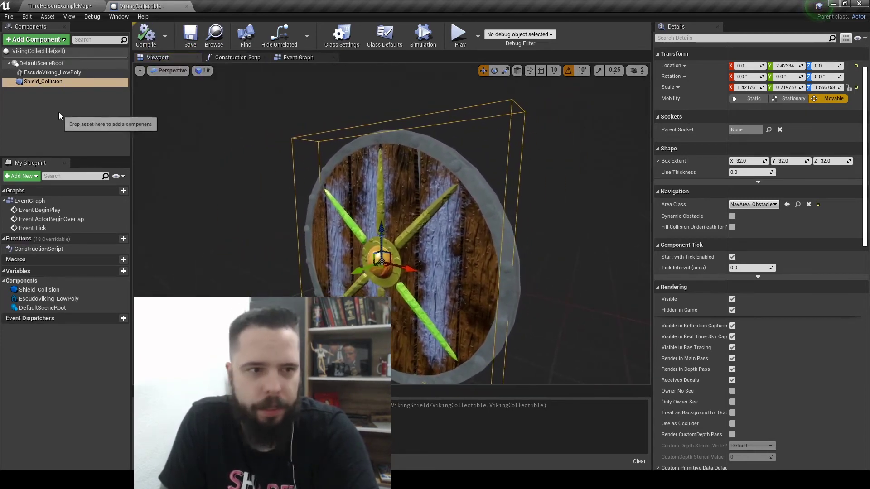
click(58, 112)
click(57, 81)
Delete the default BeginPlay, ActorBeginOverlap and Tick event nodes from VikingCollectible's Event Graph
click(306, 58)
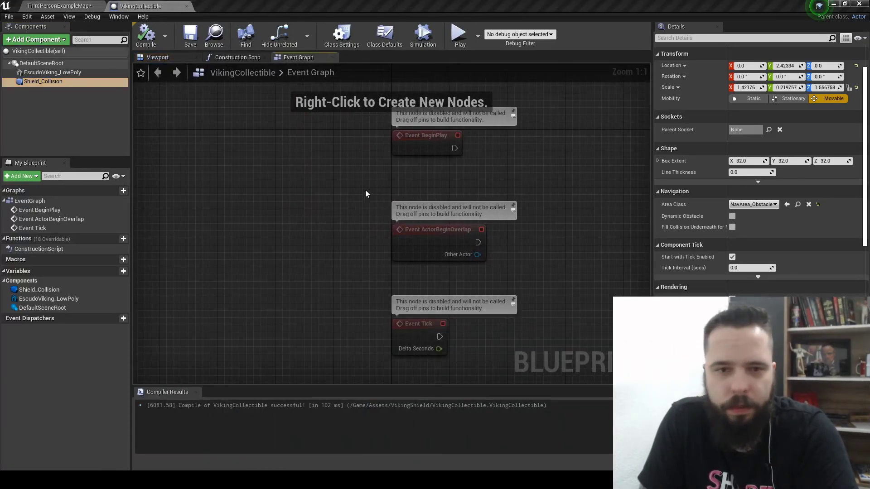
right_drag(366, 194, 267, 195)
drag(238, 134, 437, 369)
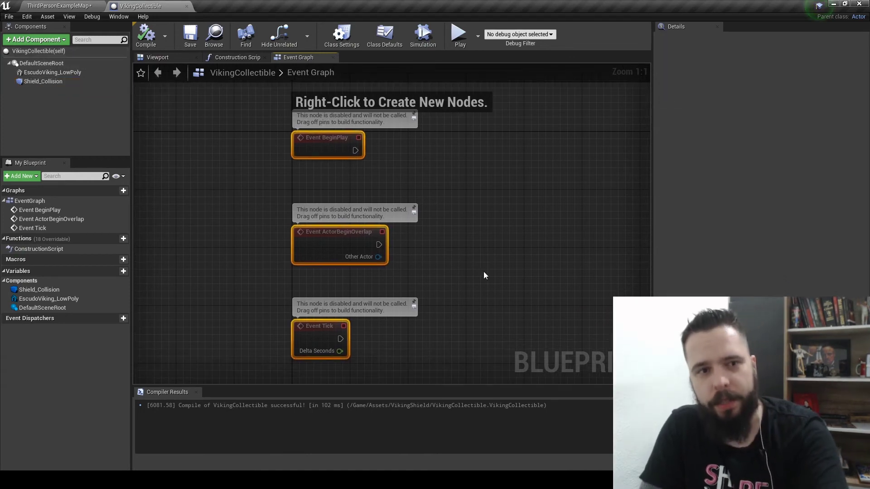
key(Delete)
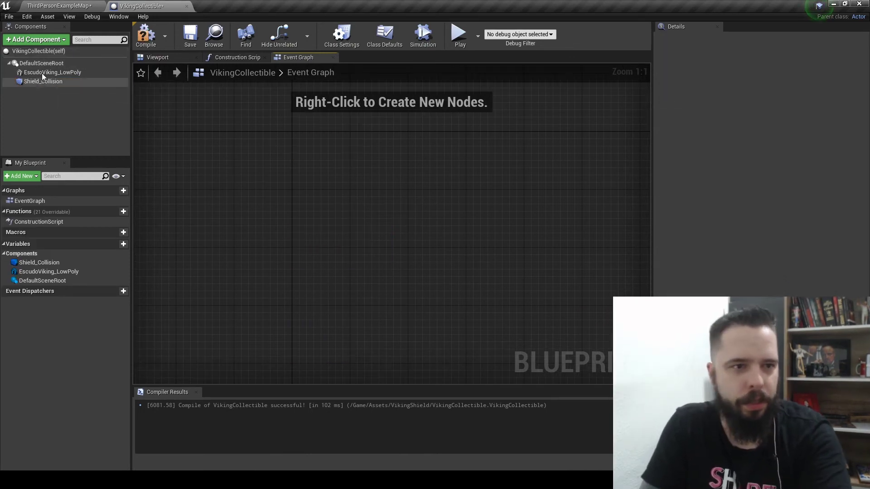
Add an On Component Begin Overlap event for Shield_Collision to the Event Graph
click(57, 82)
right_click(264, 146)
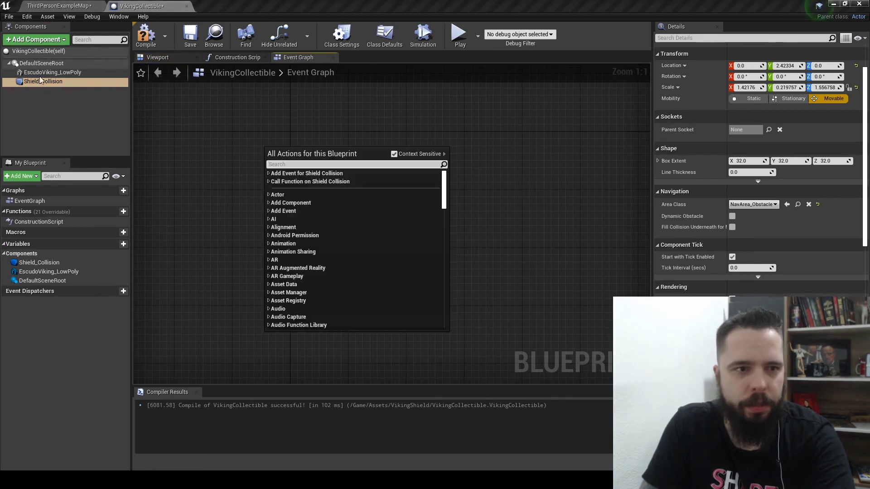
right_click(179, 110)
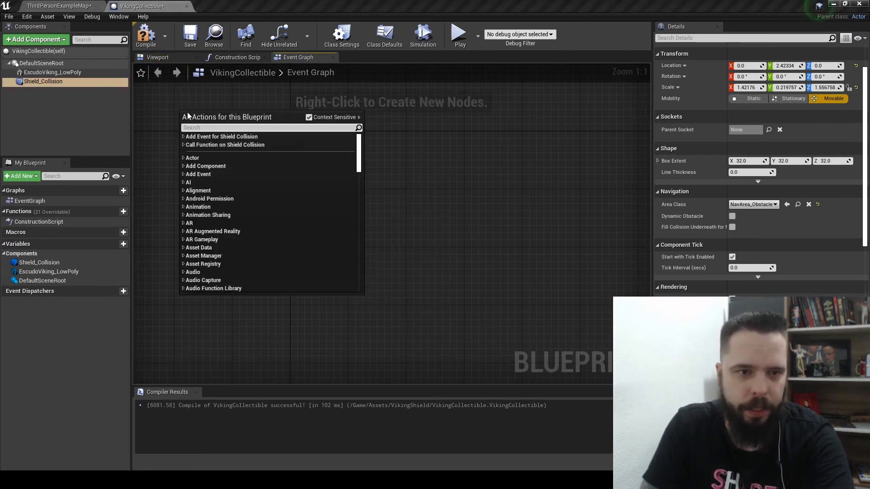
click(183, 136)
click(188, 145)
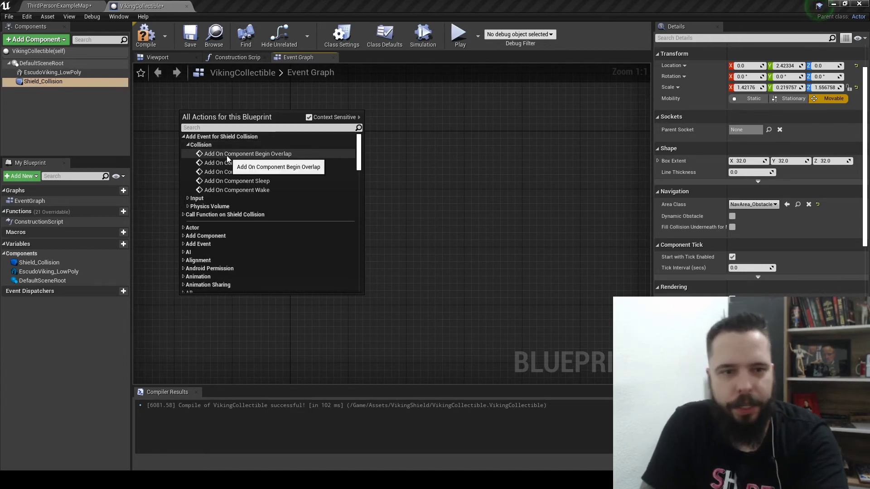
click(227, 154)
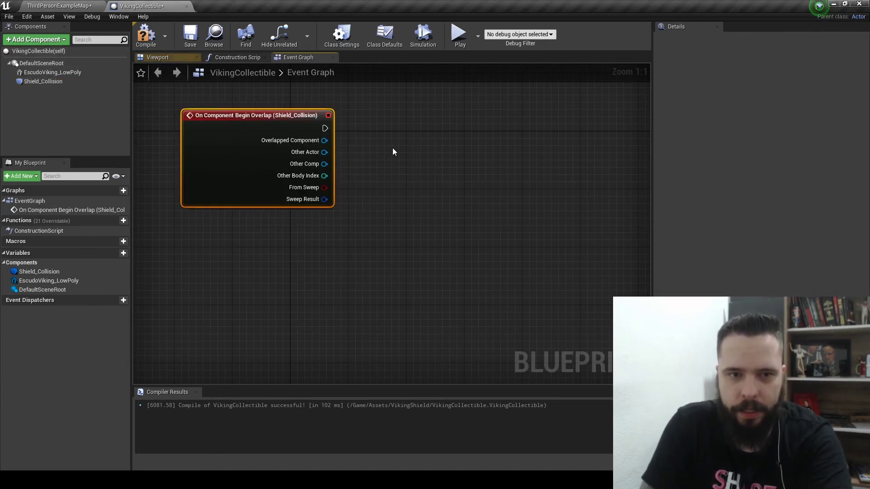
Set the EscudoViking_LowPoly mesh's collision preset to NoCollision, and compile and save the Blueprint
right_drag(414, 162, 412, 165)
click(412, 165)
click(224, 168)
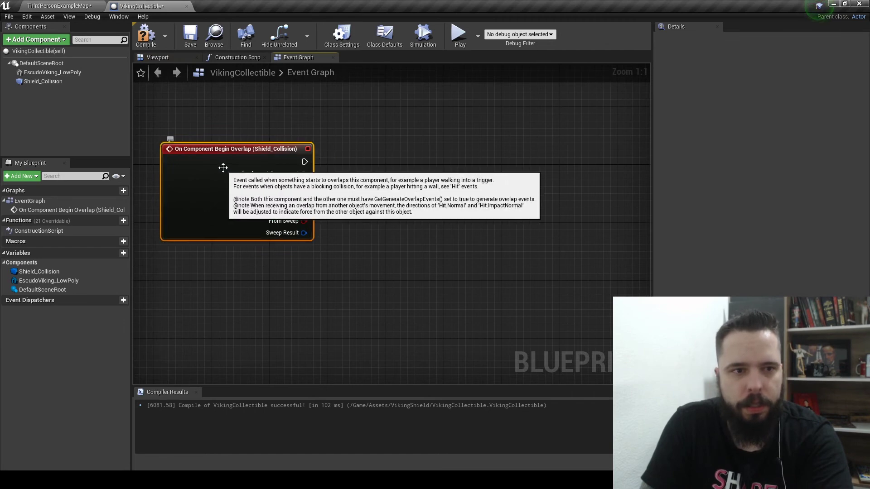
click(56, 72)
click(174, 56)
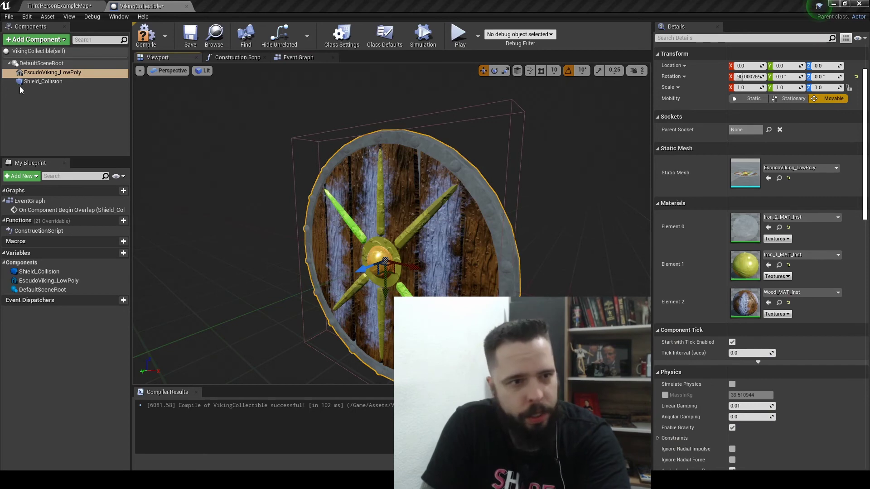
scroll(781, 323, down, 4)
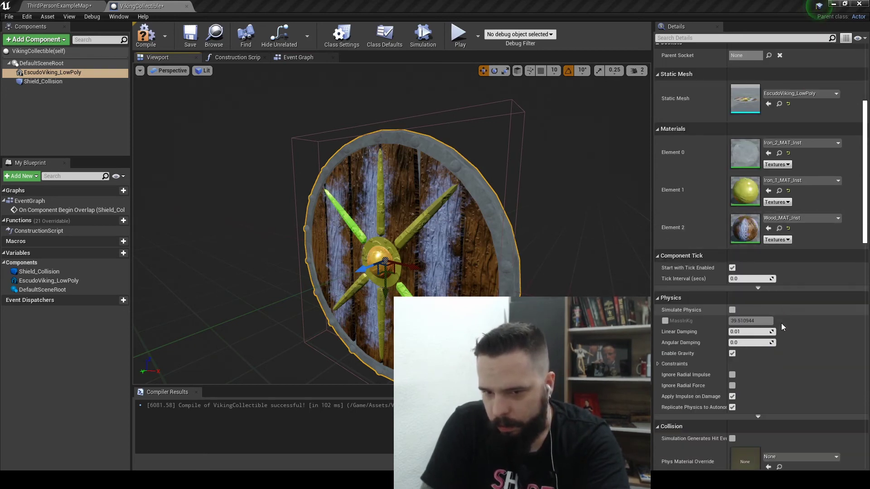
scroll(777, 322, down, 8)
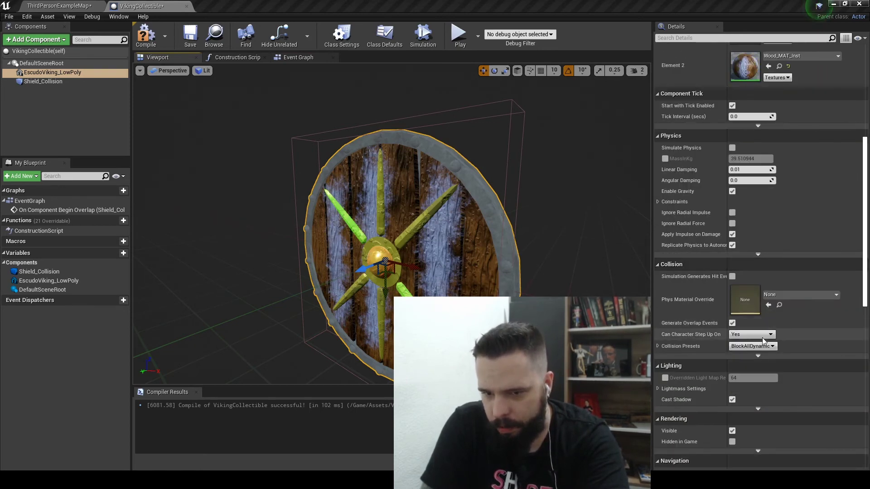
scroll(764, 341, down, 2)
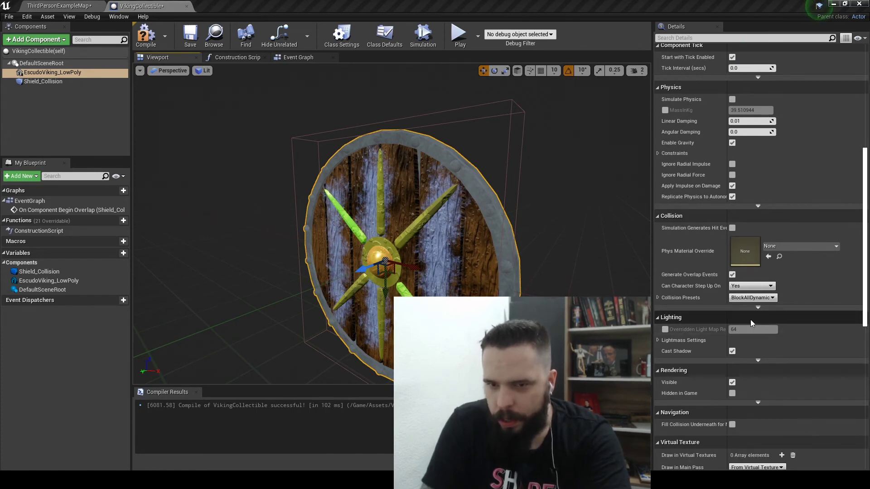
click(771, 298)
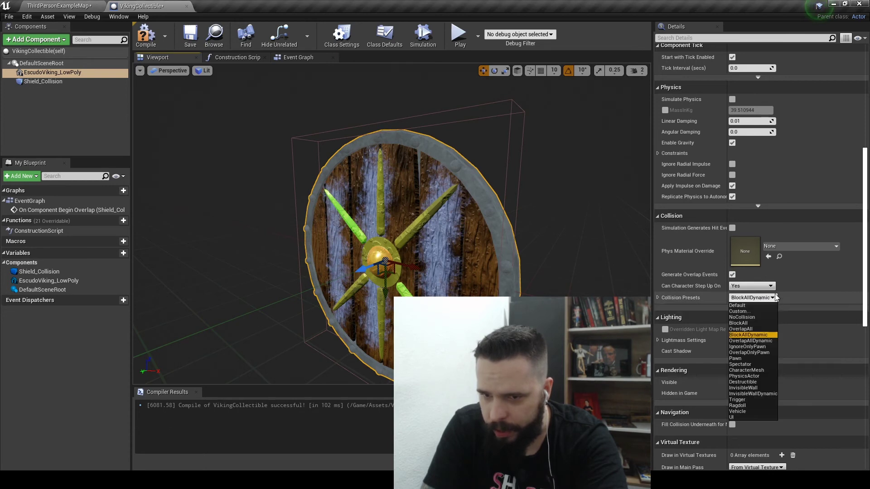
click(745, 317)
click(146, 37)
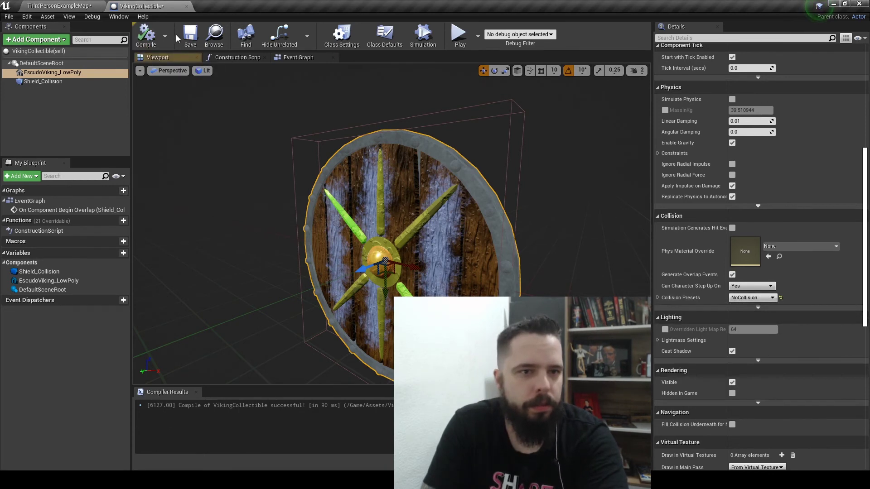
click(190, 37)
Add a DestroyActor node to the Event Graph, executed by Shield_Collision's On Component Begin Overlap event
click(309, 58)
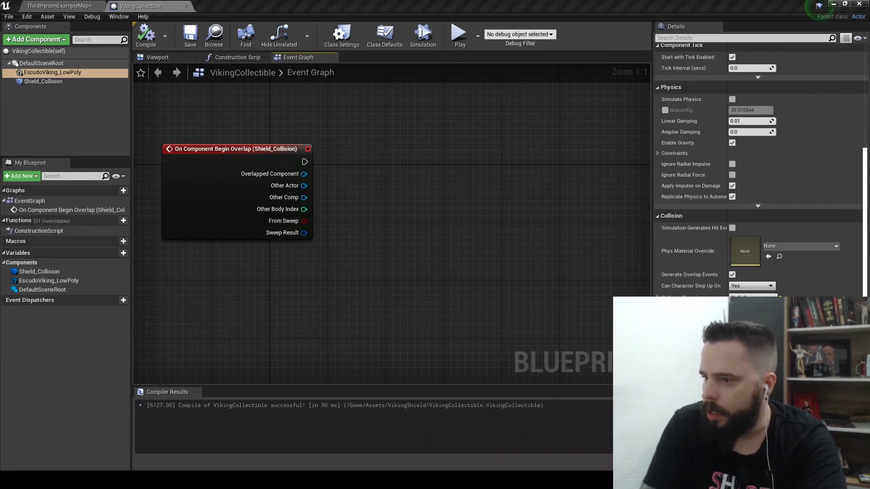
right_drag(378, 174, 312, 169)
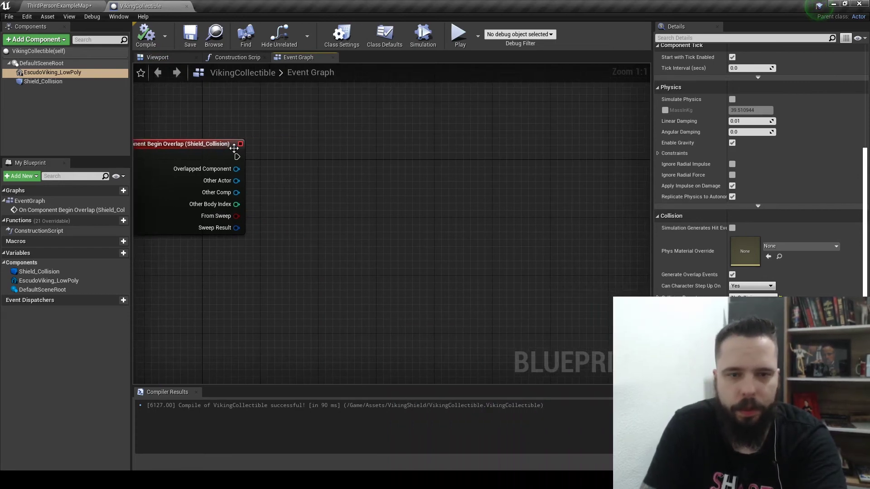
drag(237, 157, 407, 159)
text(des)
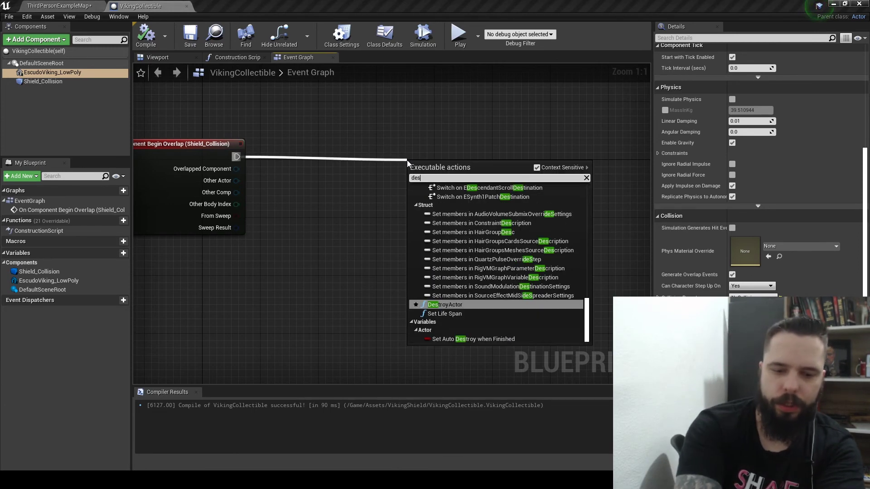
text(troy)
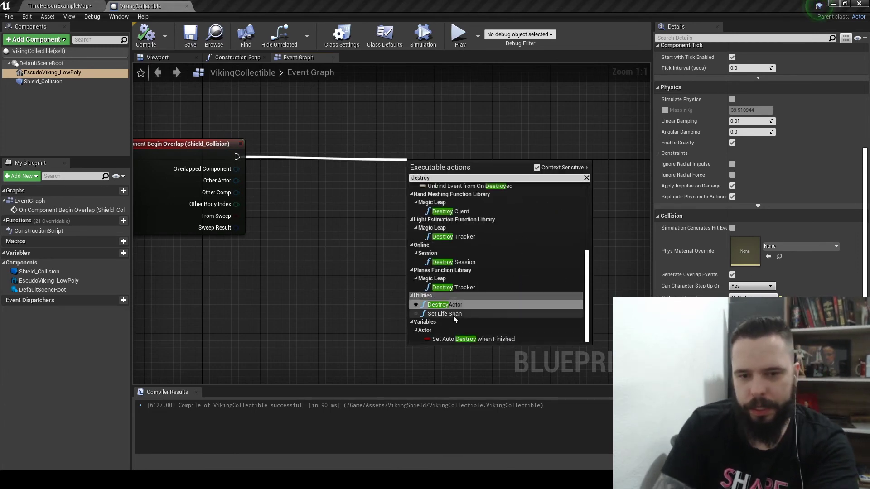
click(463, 303)
drag(417, 171, 451, 155)
Connect the overlap event's Other Actor output to the Target input of DestroyActor
right_drag(344, 219, 335, 256)
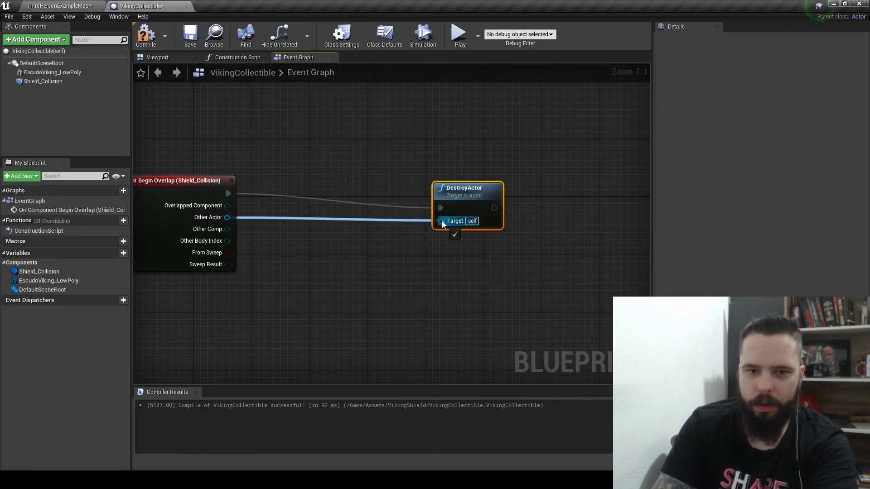
drag(442, 221, 435, 214)
right_drag(346, 164, 319, 162)
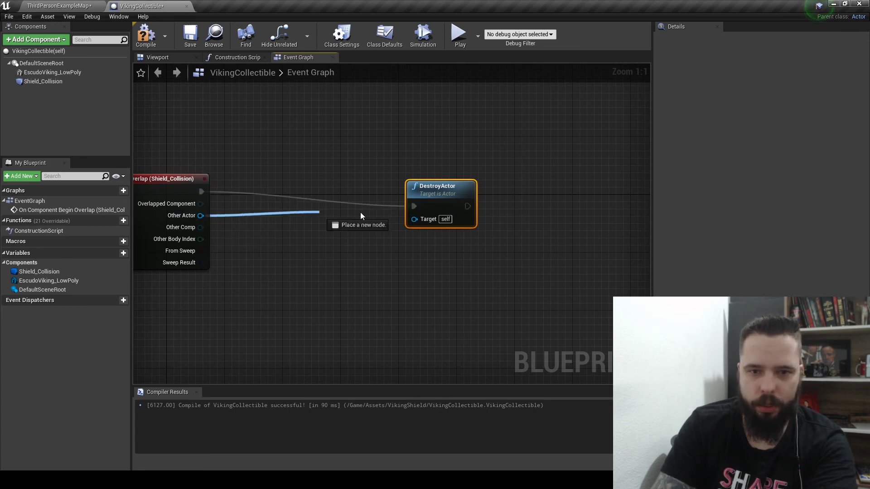
drag(415, 220, 415, 220)
click(332, 160)
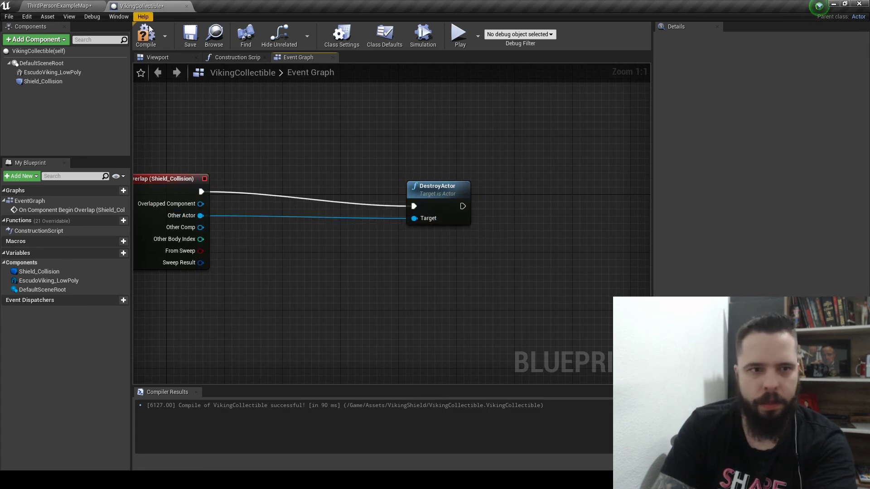
Compile and save the Blueprint and ThirdPersonExampleMap, and playtest running the character into the shield
click(187, 38)
click(59, 5)
click(80, 334)
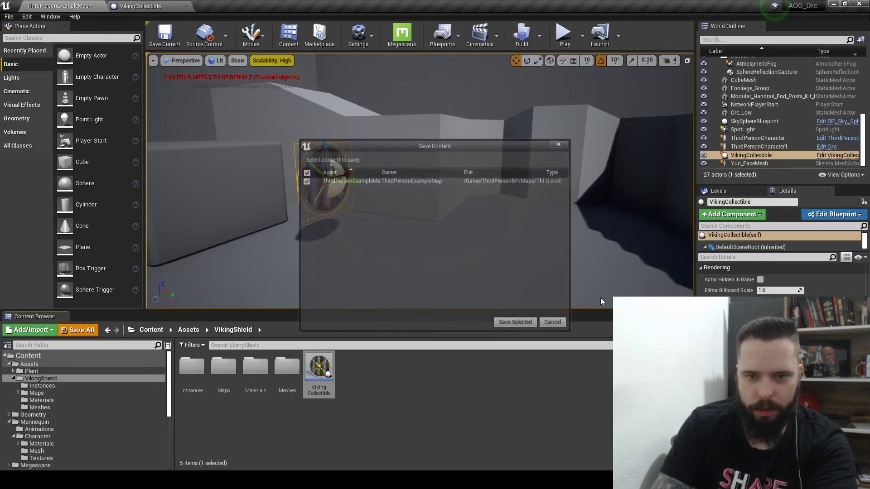
click(524, 321)
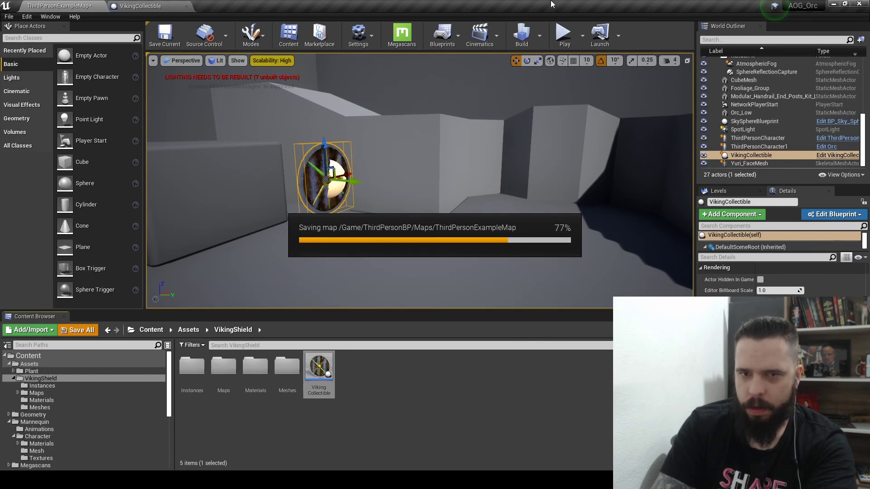
click(564, 34)
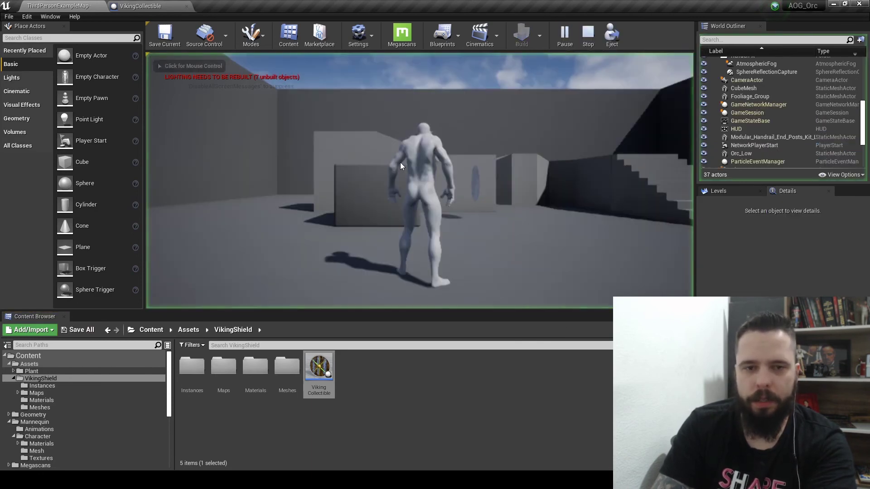
key(w)
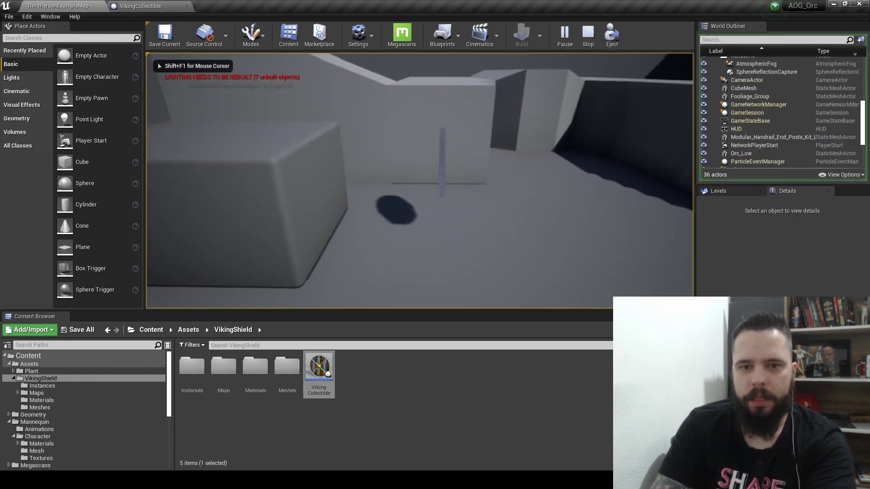
key(Escape)
Delete the DestroyActor node from VikingCollectible's Event Graph
click(158, 4)
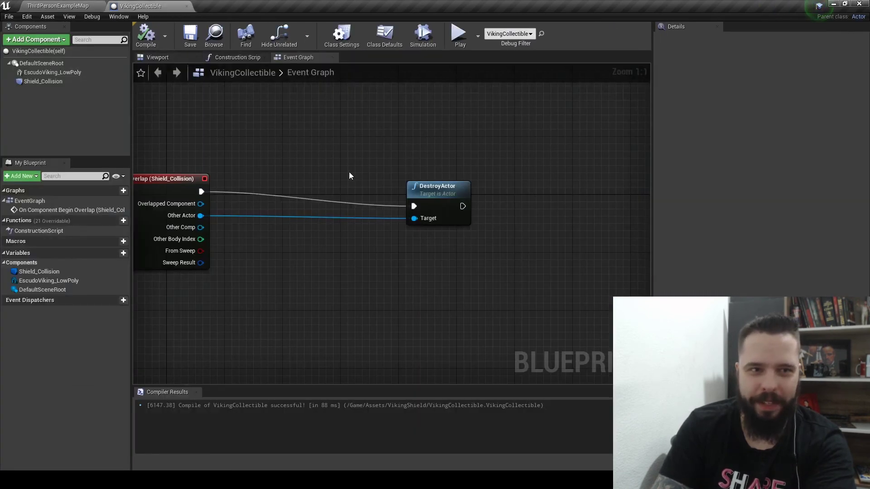
right_drag(349, 175, 385, 184)
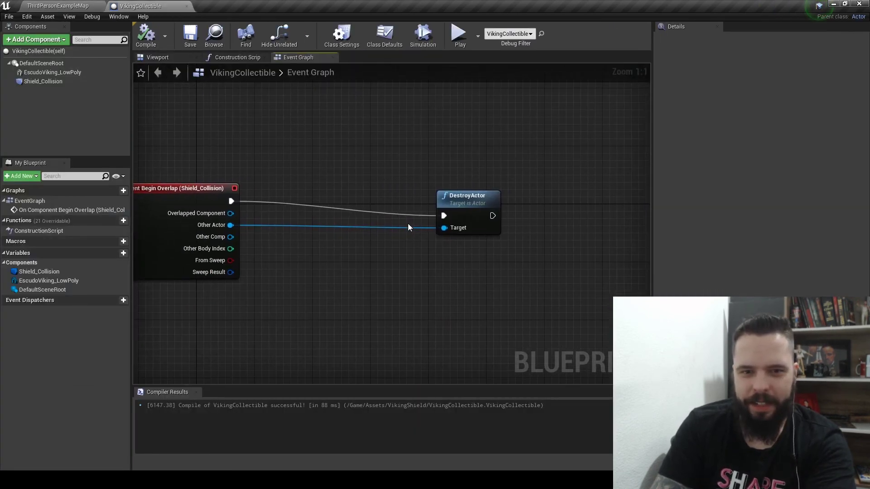
drag(402, 167, 450, 226)
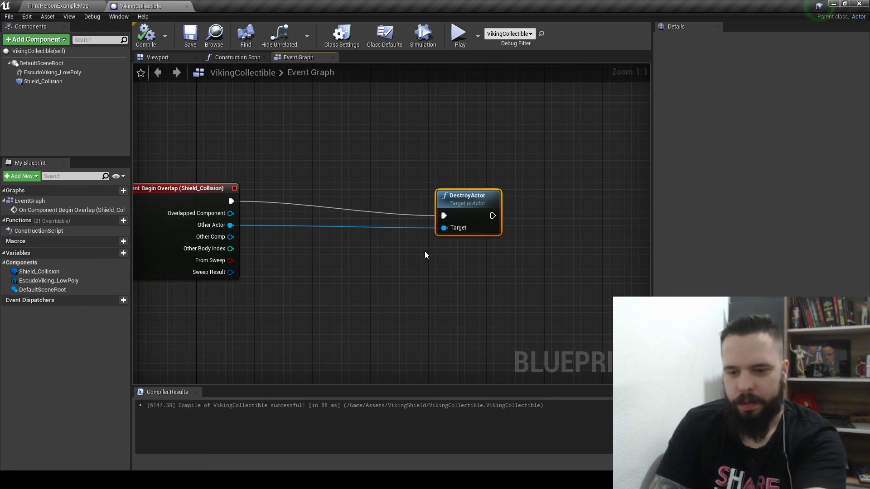
key(Delete)
Add a DestroyComponent node for EscudoViking_LowPoly and place its component reference below the node
right_click(427, 198)
text(de)
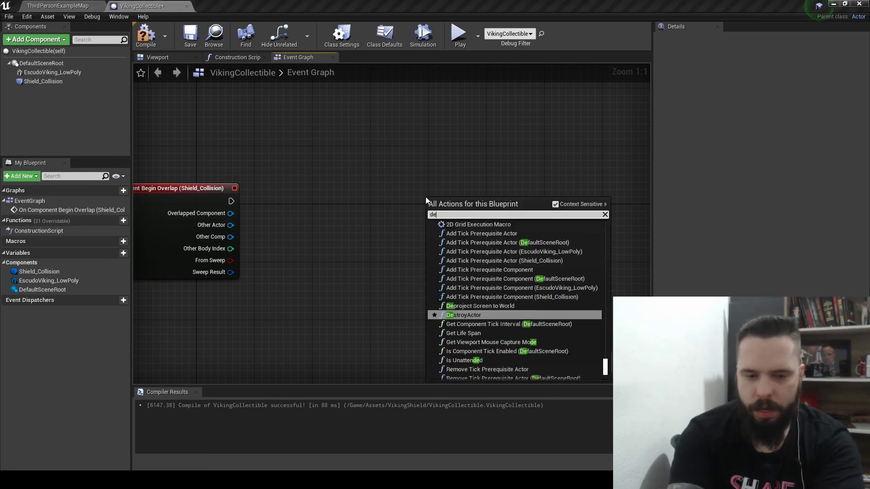
text(stroy com)
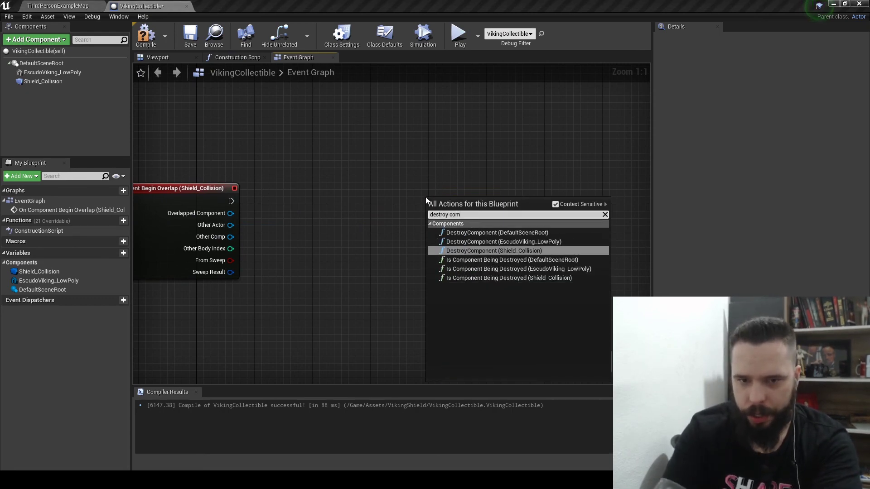
key(BackSpace)
key(BackSpace)
key(BackSpace)
key(BackSpace)
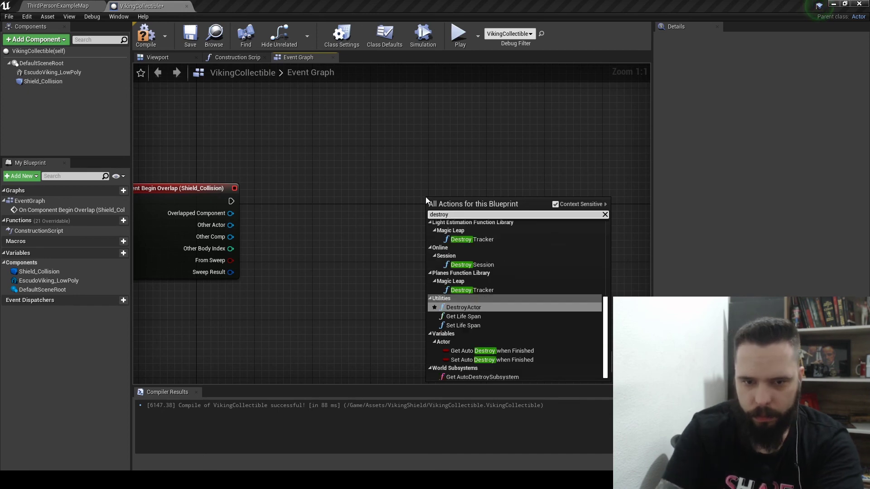
scroll(492, 290, up, 8)
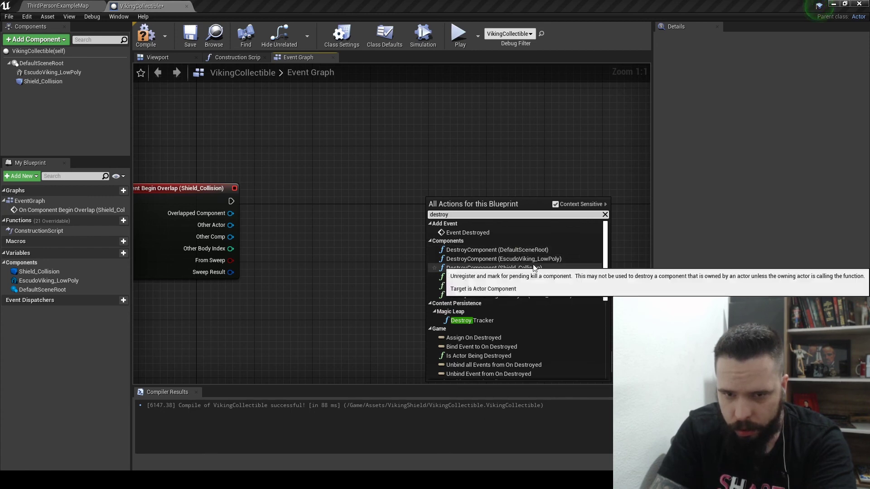
click(552, 260)
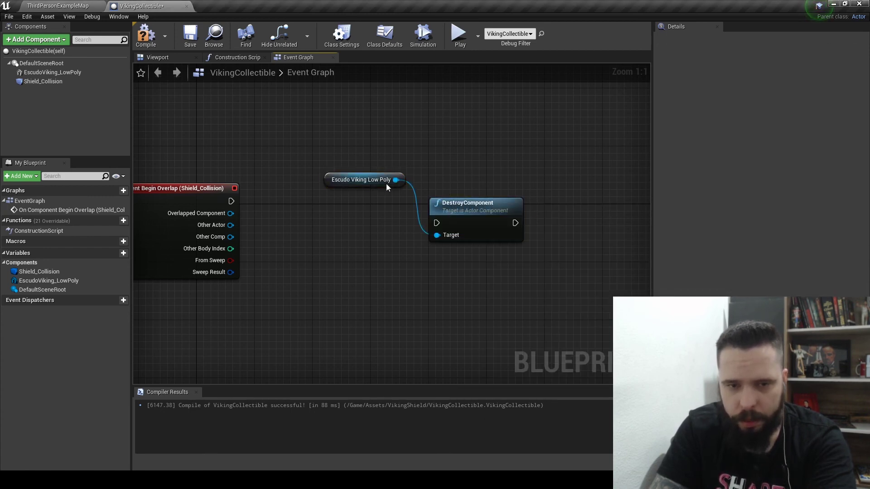
drag(355, 238, 355, 286)
Connect the overlap event's execution to DestroyComponent and add a Shield_Collision reference wired to its Target
click(224, 180)
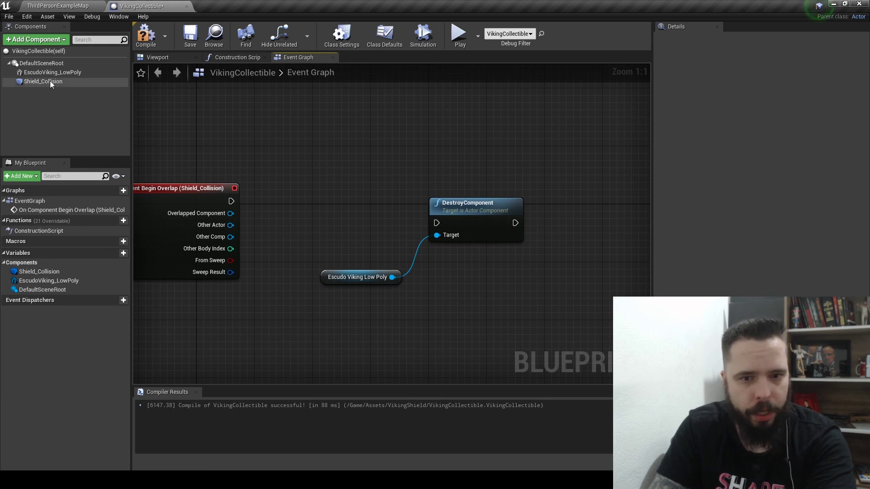
drag(52, 82, 440, 223)
click(333, 308)
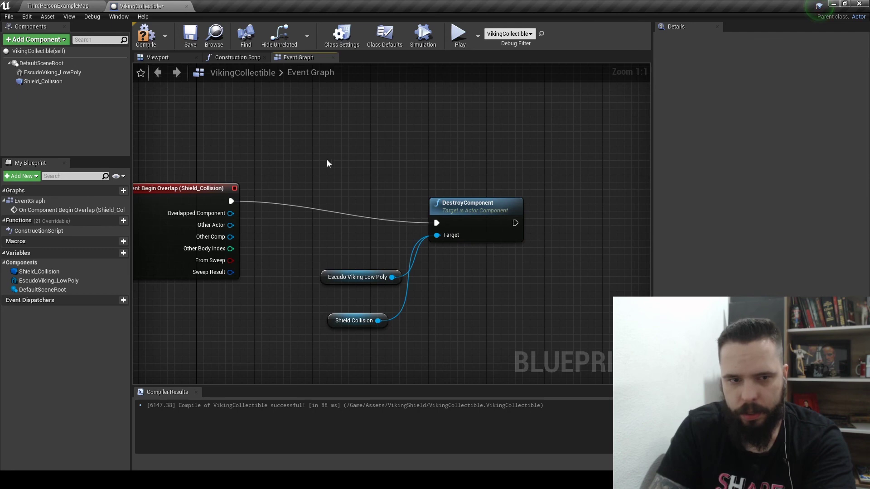
Compile and save the VikingCollectible Blueprint, and save the ThirdPersonExampleMap level
click(147, 41)
click(190, 36)
click(75, 5)
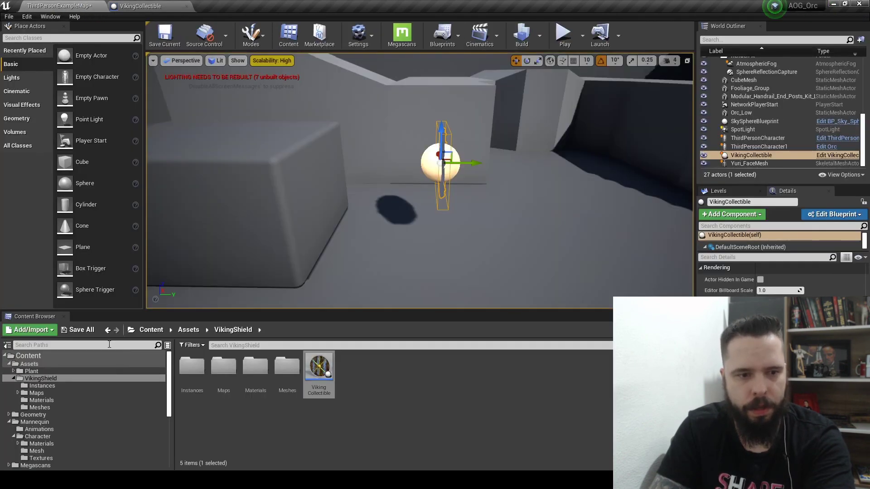
click(80, 331)
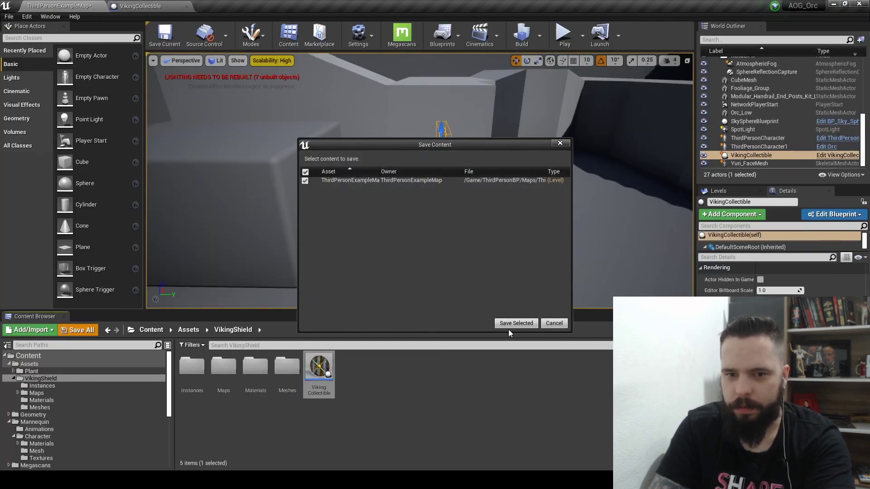
click(512, 326)
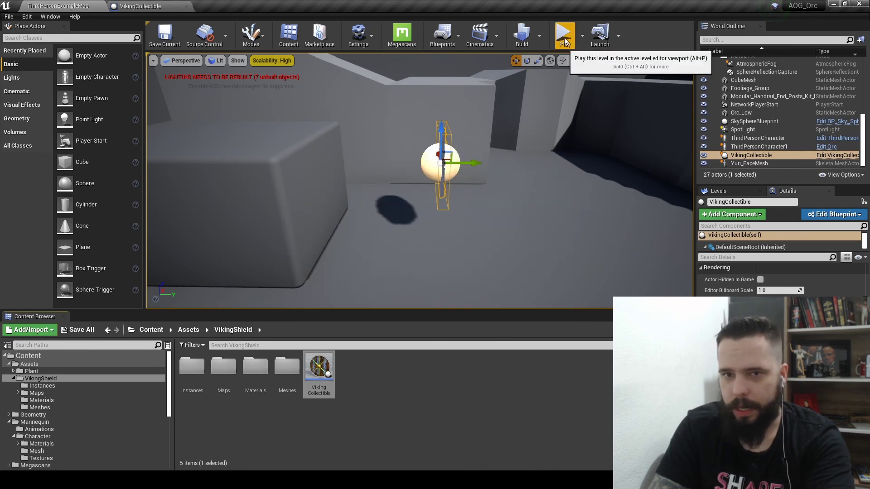
Playtest the level by running the character into the shield to check that it gets collected
click(456, 210)
key(w)
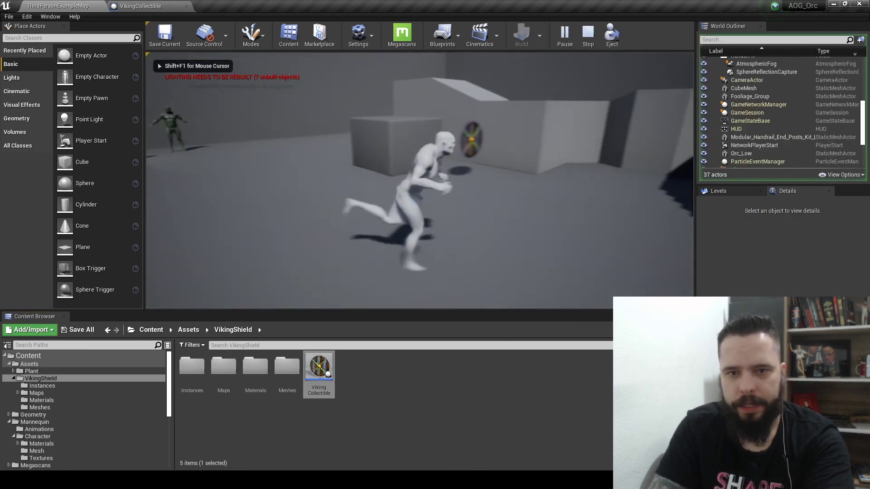
key(a)
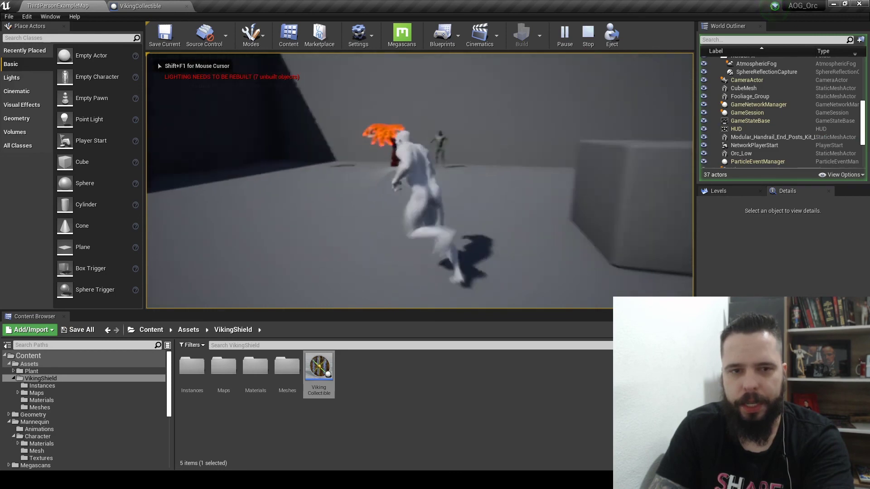
key(Escape)
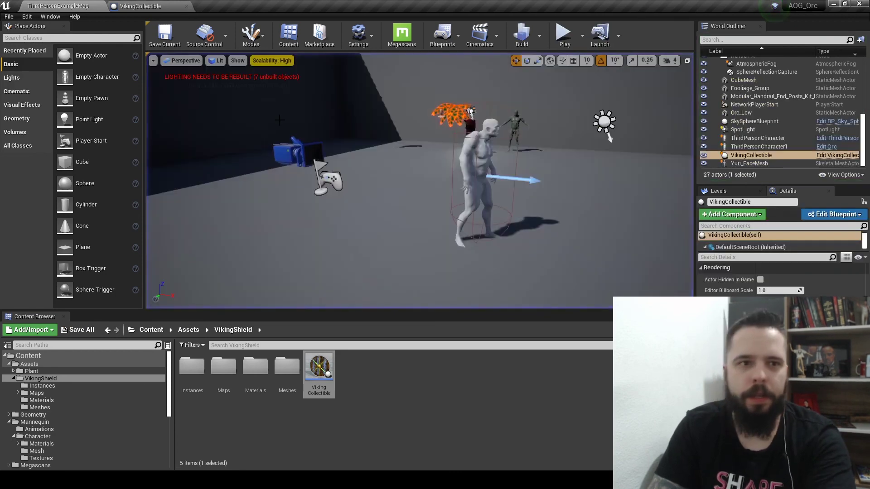
click(165, 4)
right_drag(354, 181, 439, 198)
scroll(390, 177, down, 2)
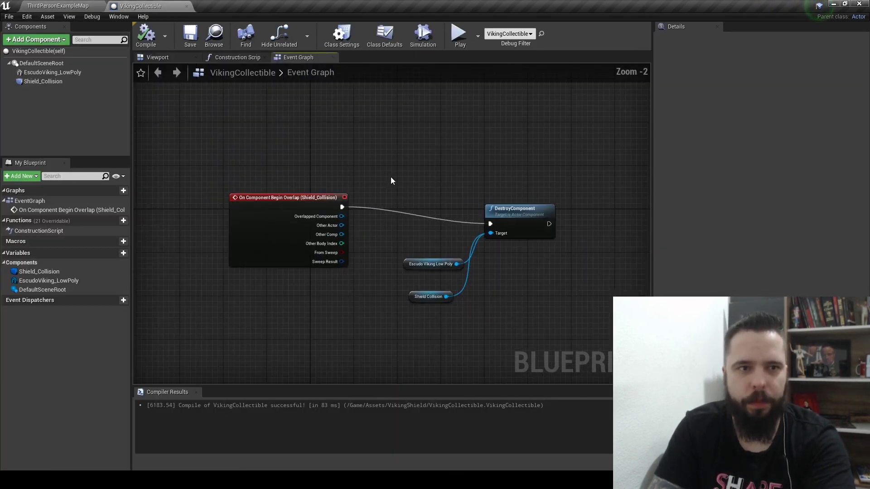
scroll(391, 177, up, 2)
click(58, 5)
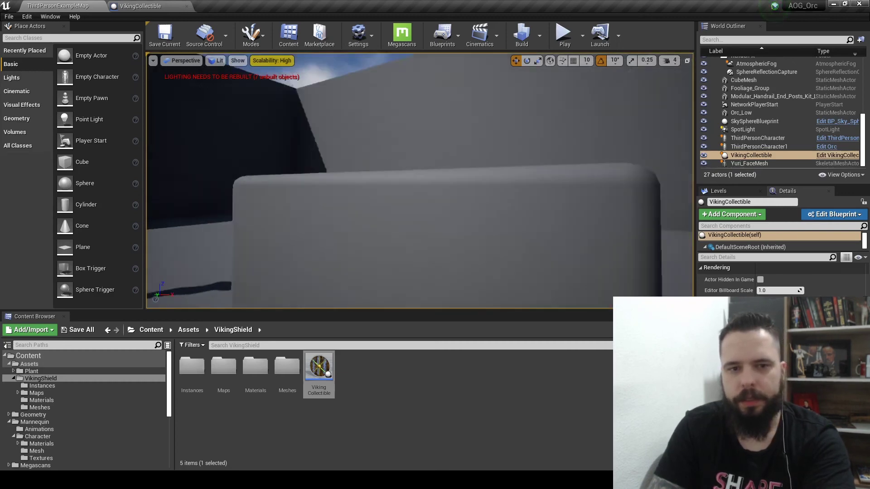
right_drag(419, 181, 376, 185)
right_drag(364, 214, 376, 200)
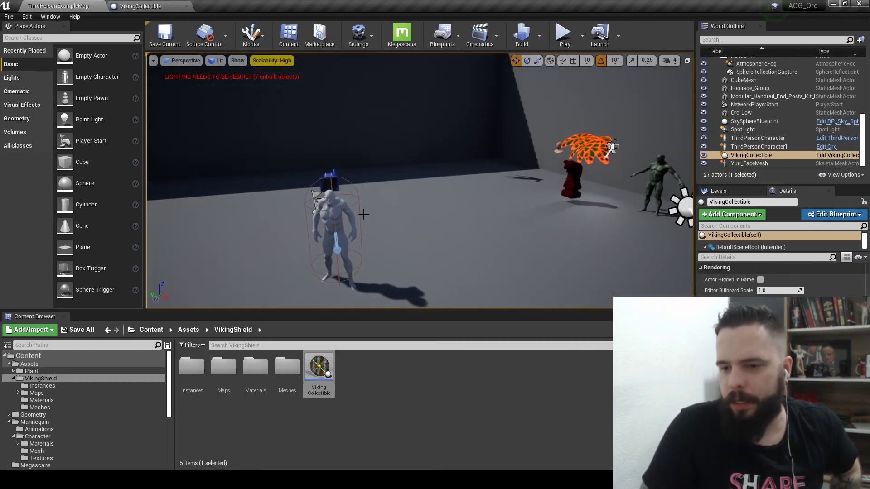